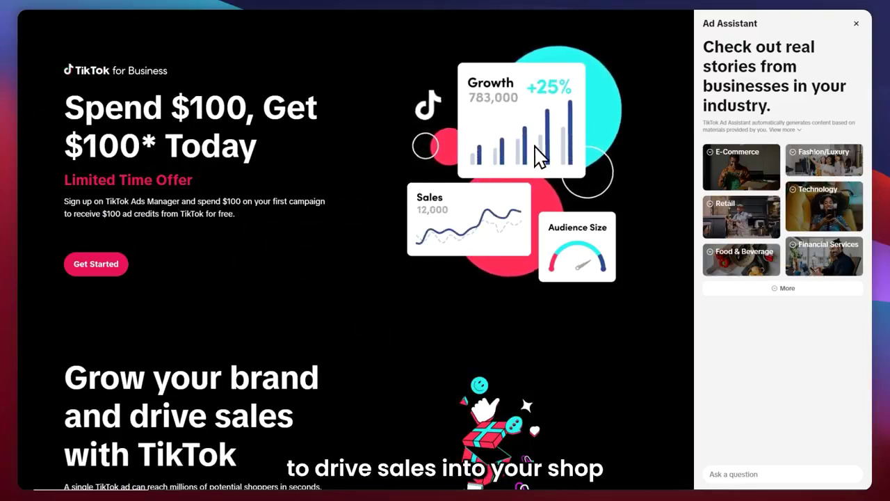
Read through the Spend $100 offer, its spending condition and the $100 ad credit reward
middle_click(650, 114)
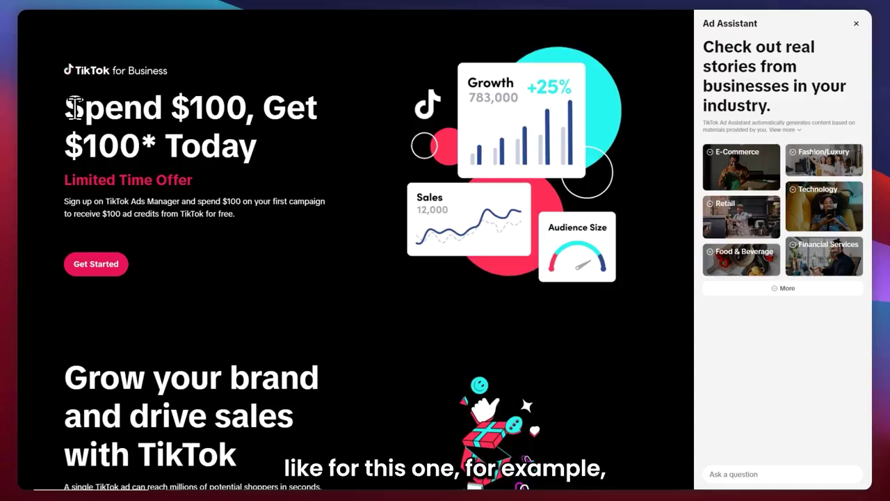
left_click_drag(73, 109, 245, 110)
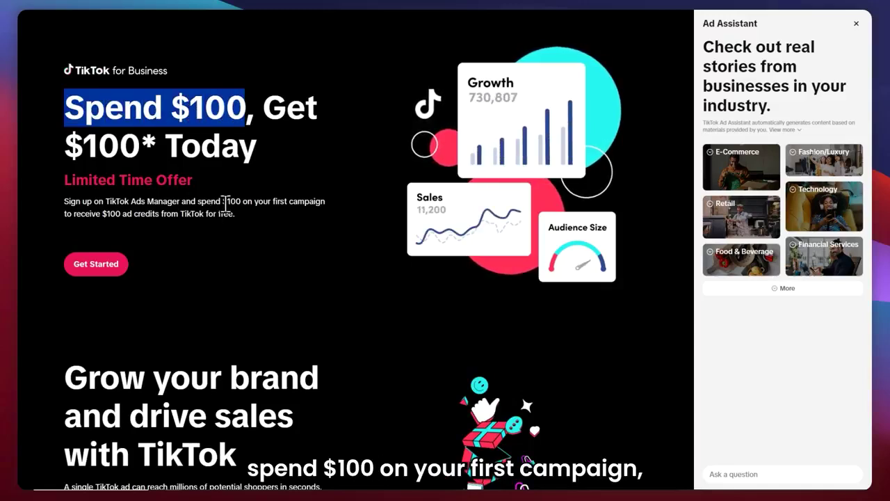
left_click_drag(235, 202, 326, 203)
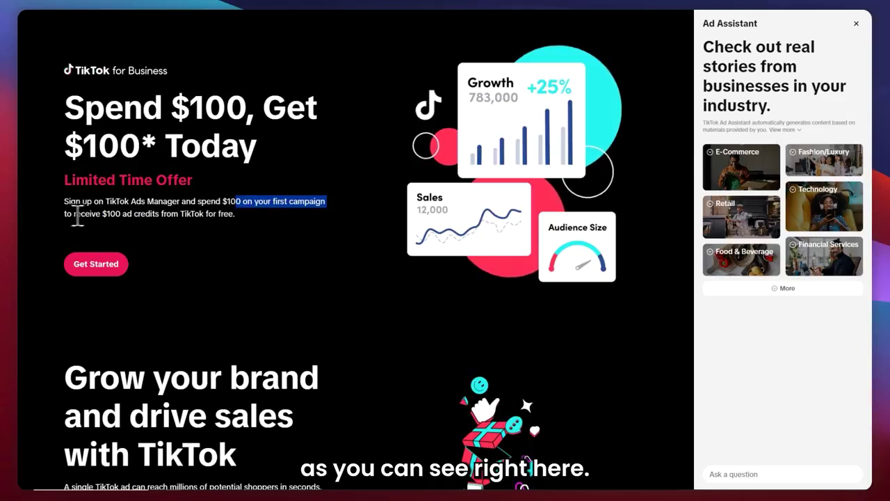
left_click_drag(67, 214, 169, 217)
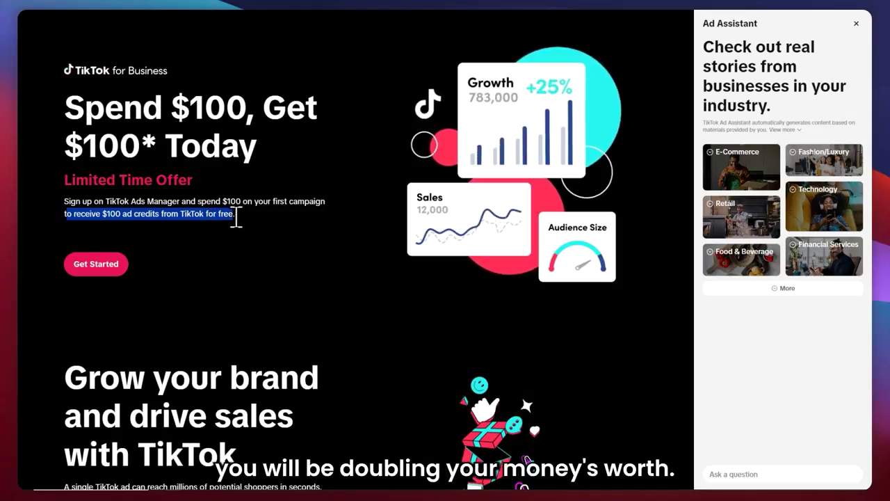
left_click_drag(69, 104, 211, 197)
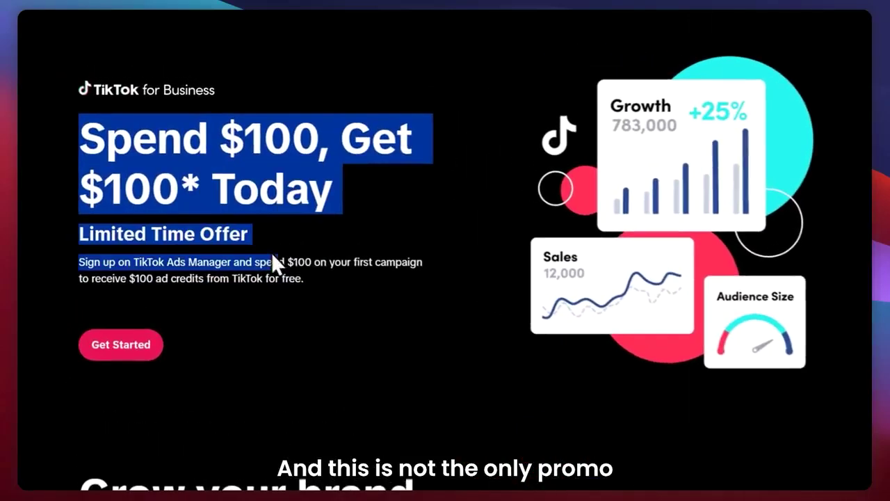
left_click_drag(275, 263, 310, 290)
left_click(314, 285)
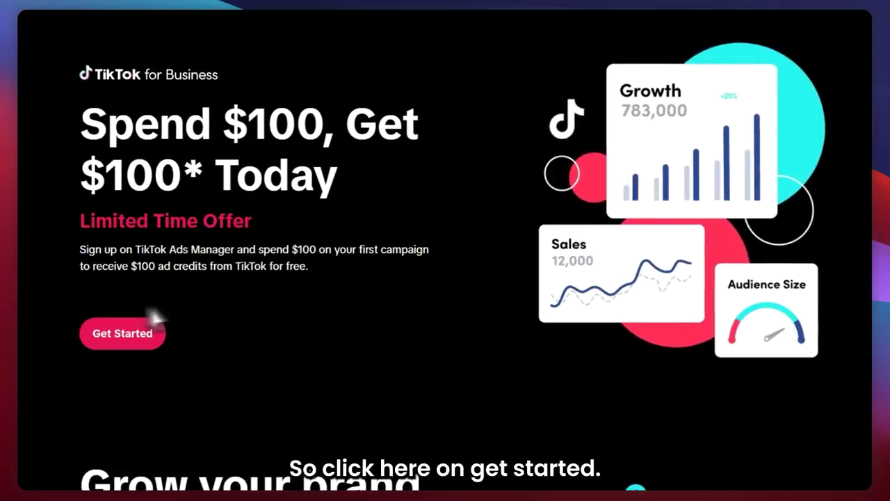
On Create Advertiser Account, agree to the commercial terms of service and submit the sign-up
left_click(132, 331)
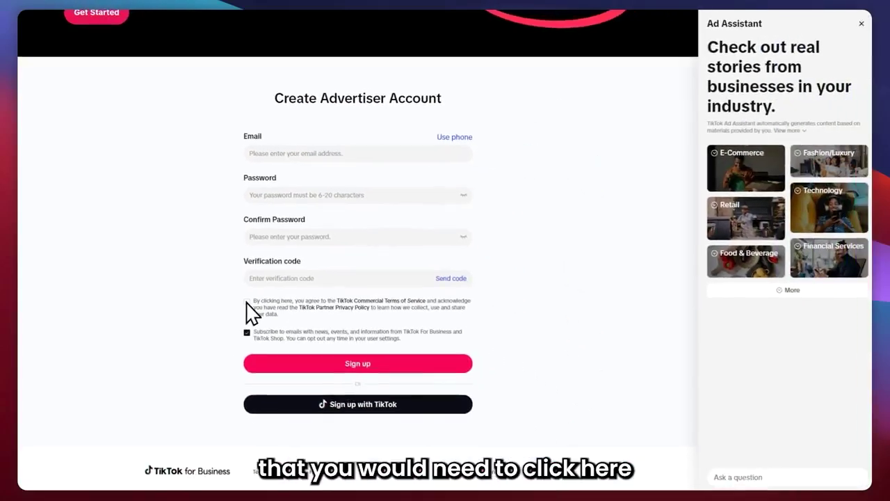
left_click(245, 299)
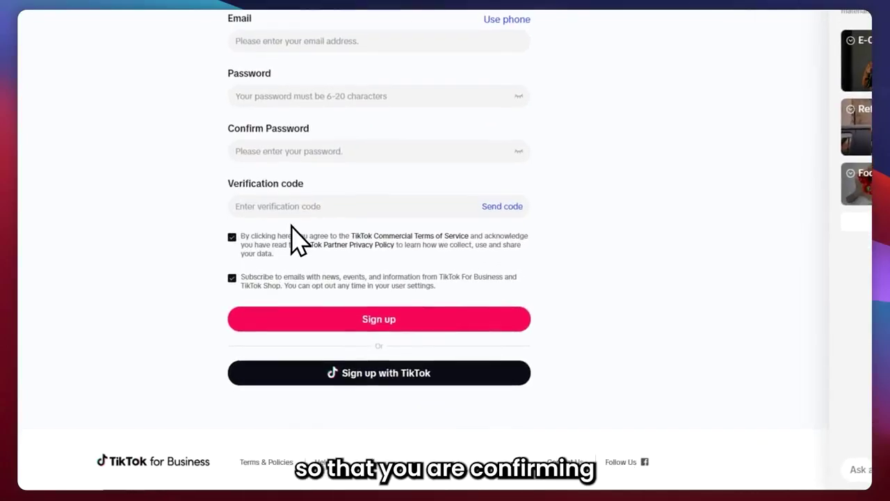
left_click_drag(295, 234, 426, 235)
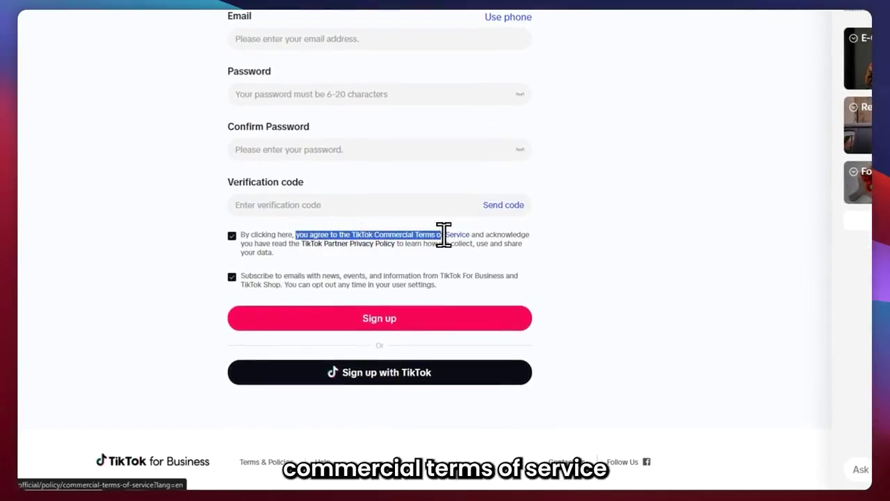
left_click_drag(486, 234, 522, 236)
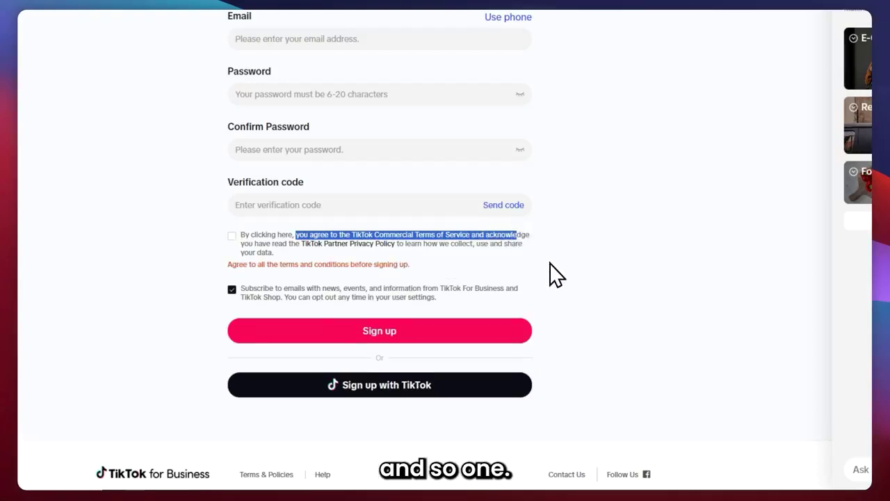
left_click(554, 272)
left_click(233, 236)
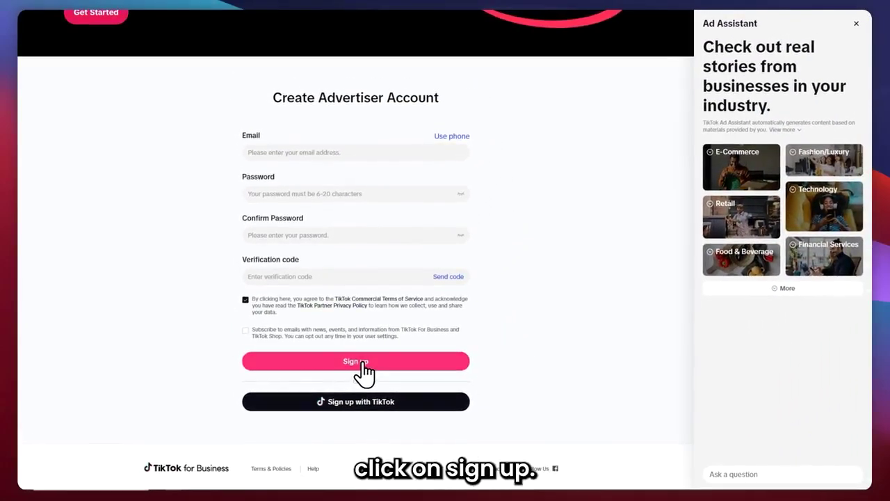
left_click(362, 363)
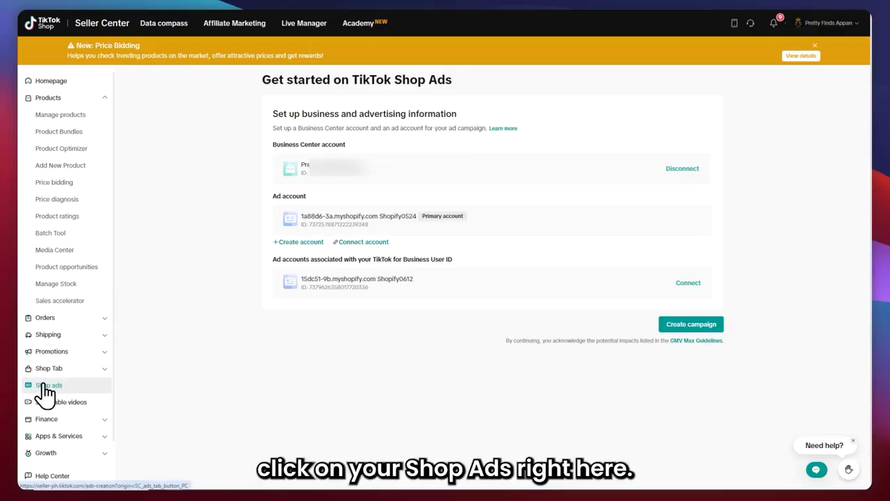
scroll(64, 382, "down", 1)
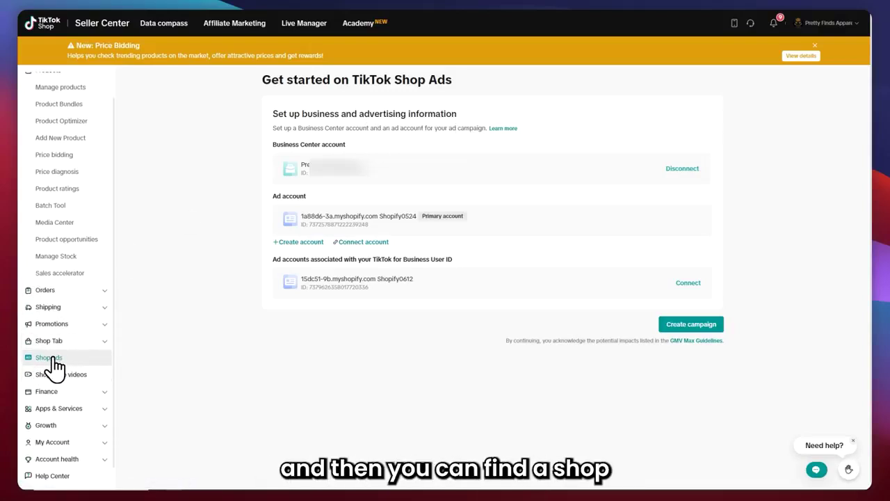
left_click(54, 362)
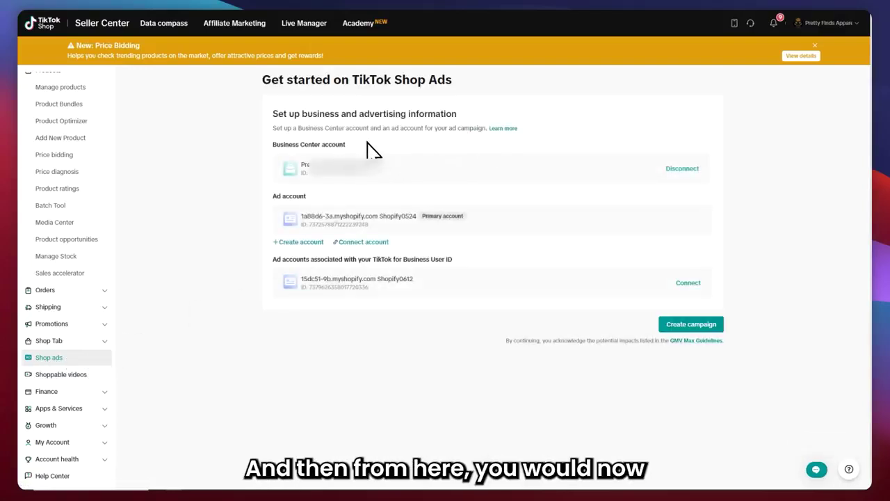
left_click_drag(273, 145, 315, 147)
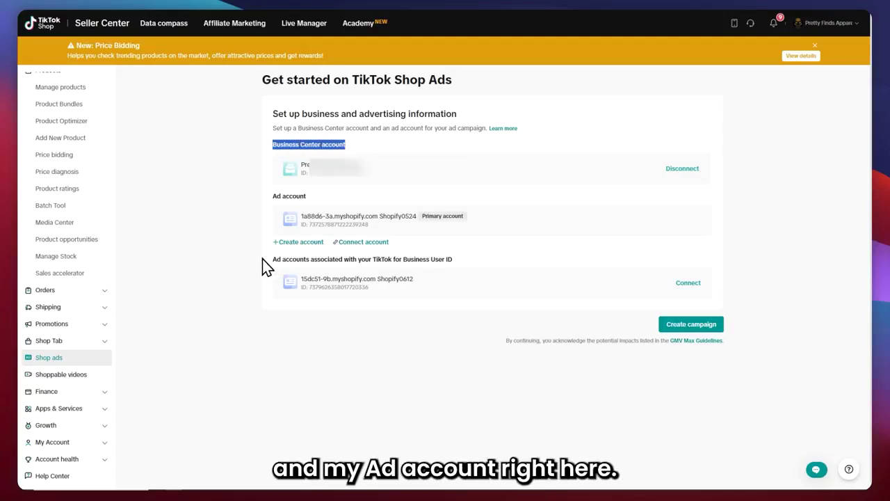
left_click_drag(262, 258, 314, 261)
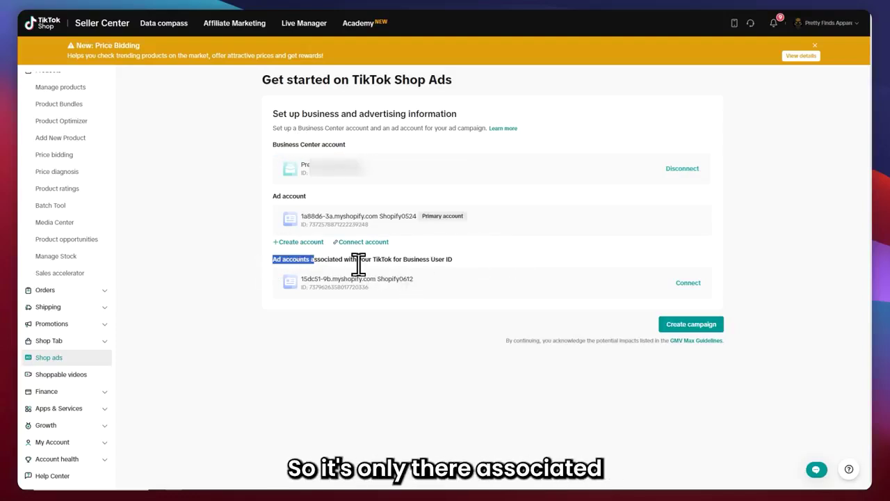
left_click_drag(415, 261, 453, 260)
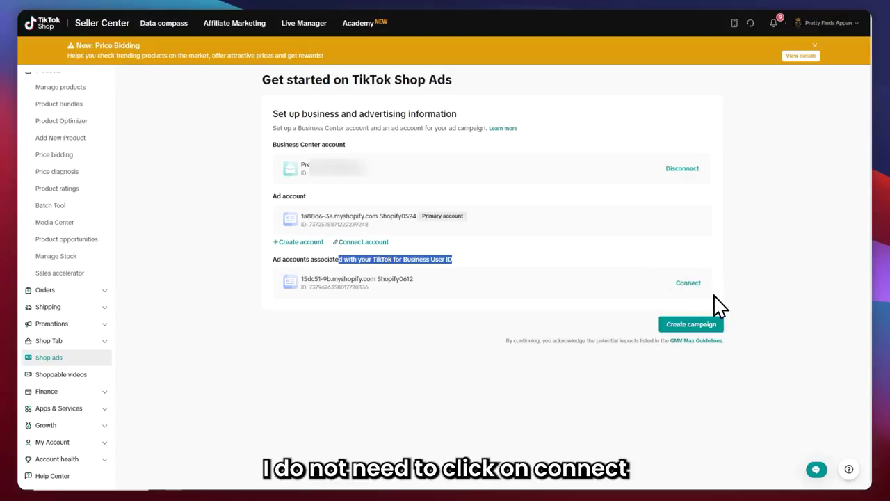
left_click(618, 264)
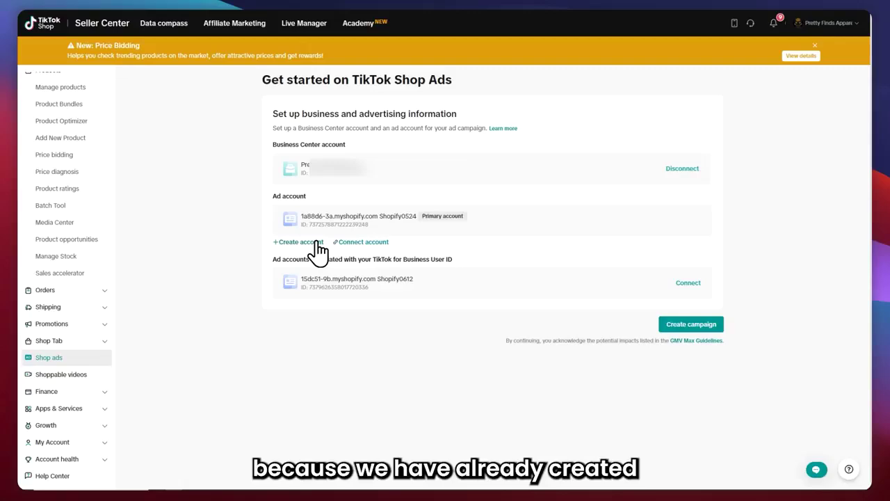
Start connecting an existing ad account and copy the current ad account ID from Ads Manager
left_click(365, 242)
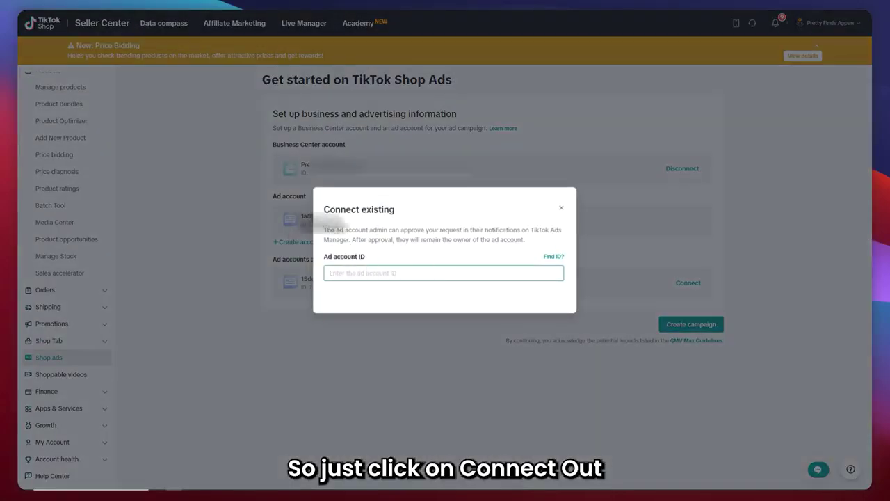
left_click_drag(325, 257, 360, 258)
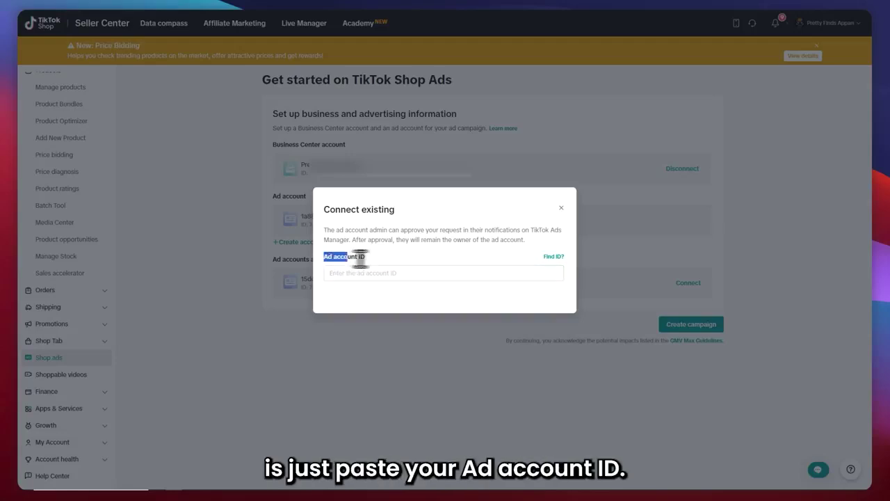
left_click(483, 232)
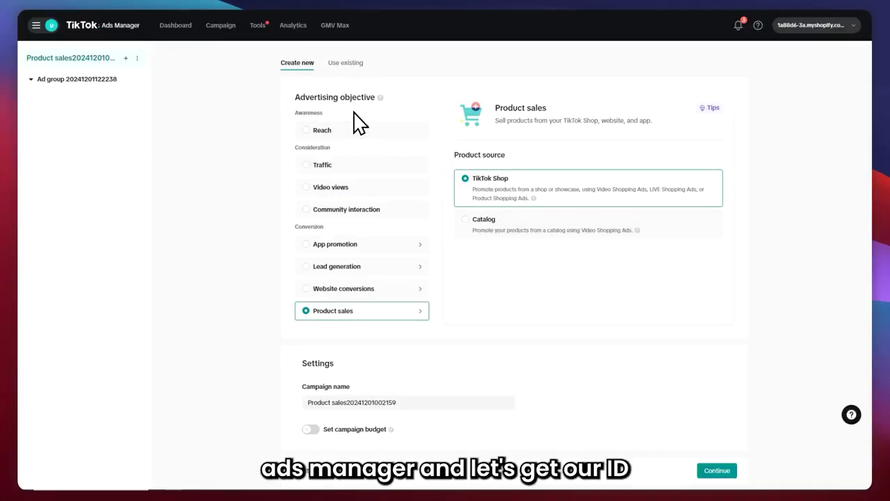
left_click(828, 28)
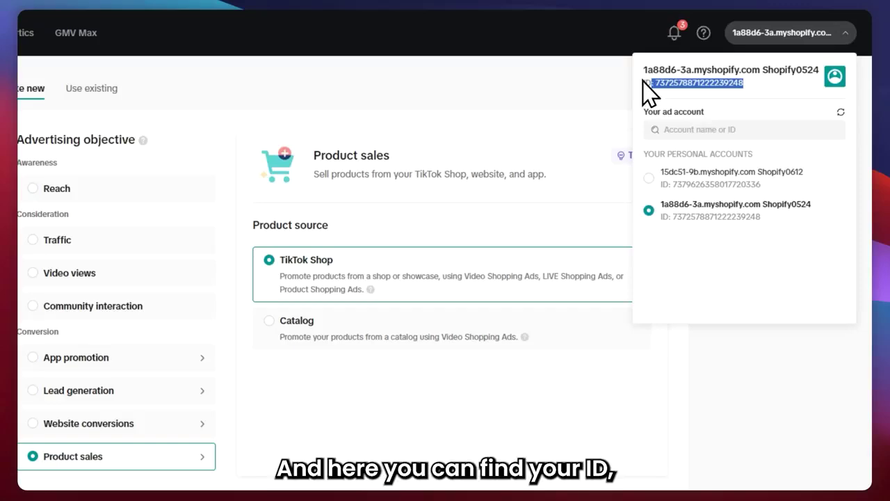
right_click(677, 89)
left_click(542, 96)
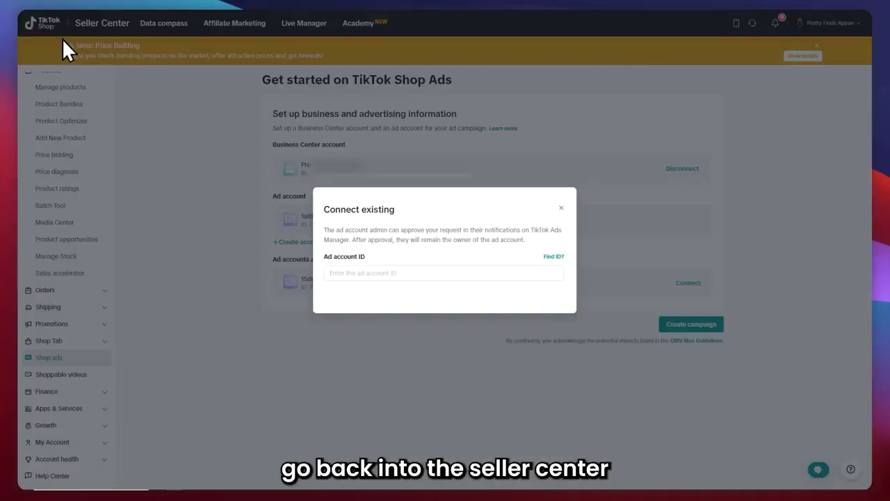
Paste the ID into Ad account ID, confirm, then close the already-connected account dialog
left_click(352, 273)
right_click(352, 273)
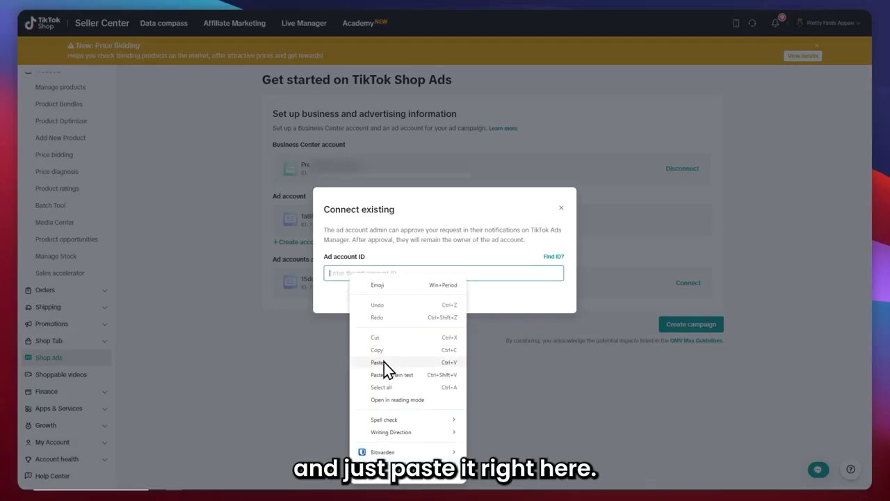
left_click(384, 362)
left_click(413, 298)
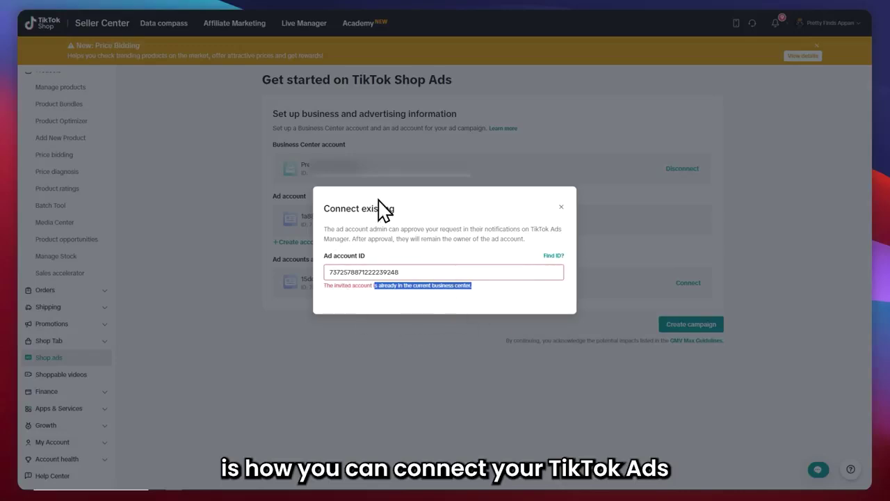
left_click(561, 206)
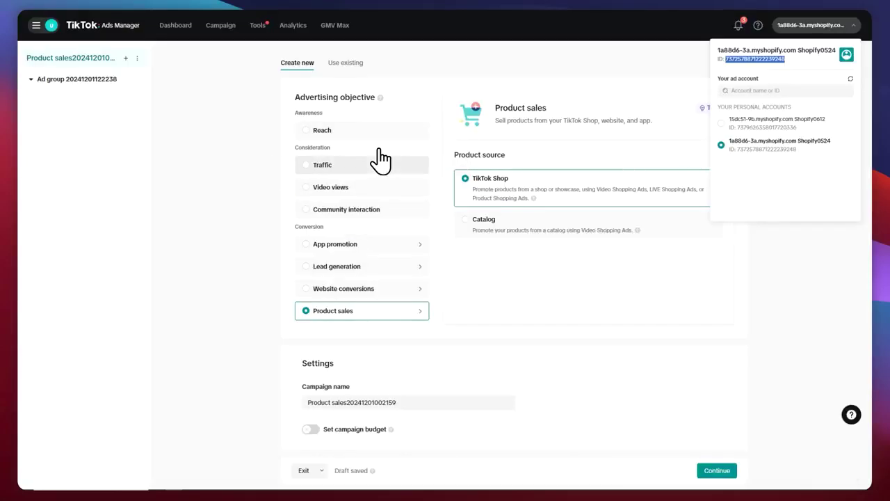
Set TikTok Shop as the campaign's product source, accepting the ad group and ad reset
left_click(330, 325)
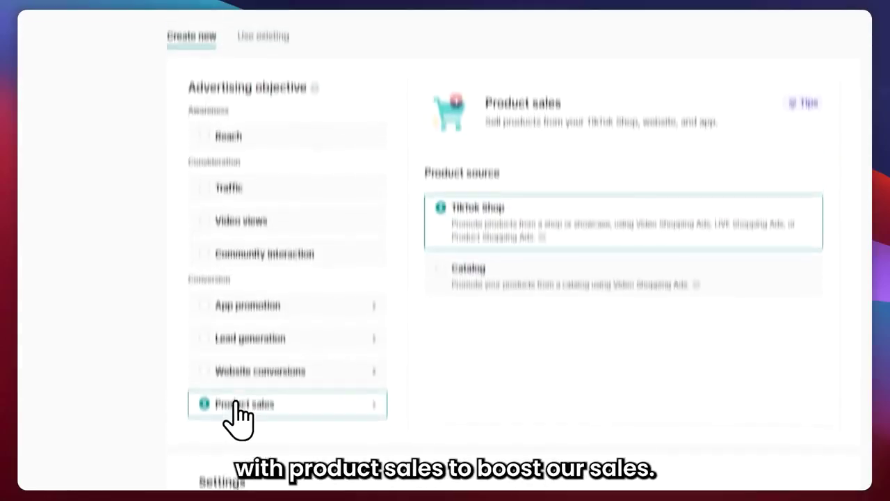
left_click_drag(425, 225, 495, 224)
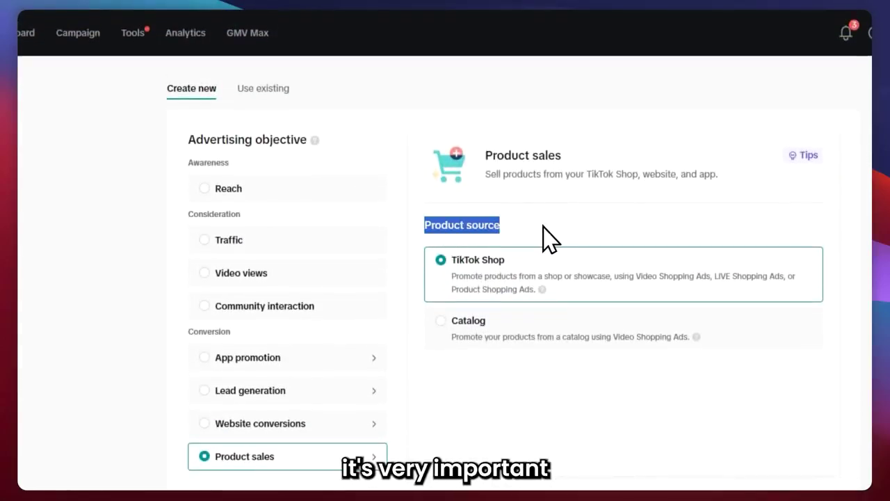
left_click(542, 236)
left_click(452, 263)
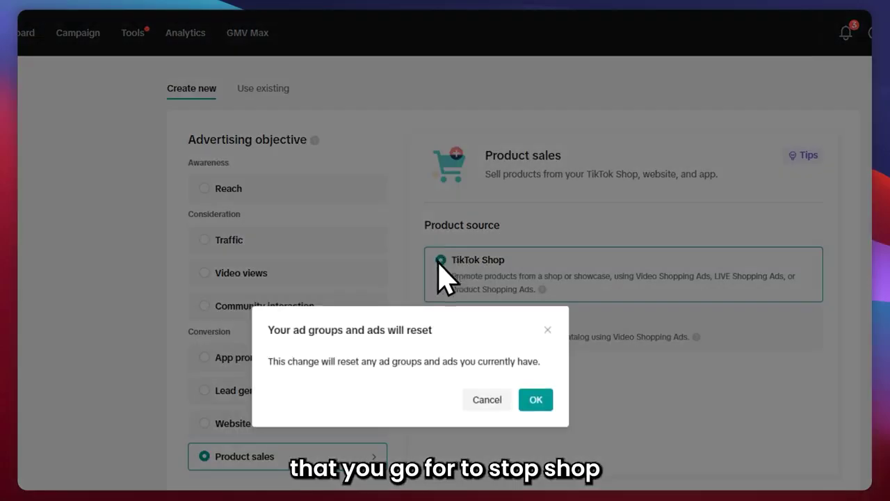
left_click(548, 326)
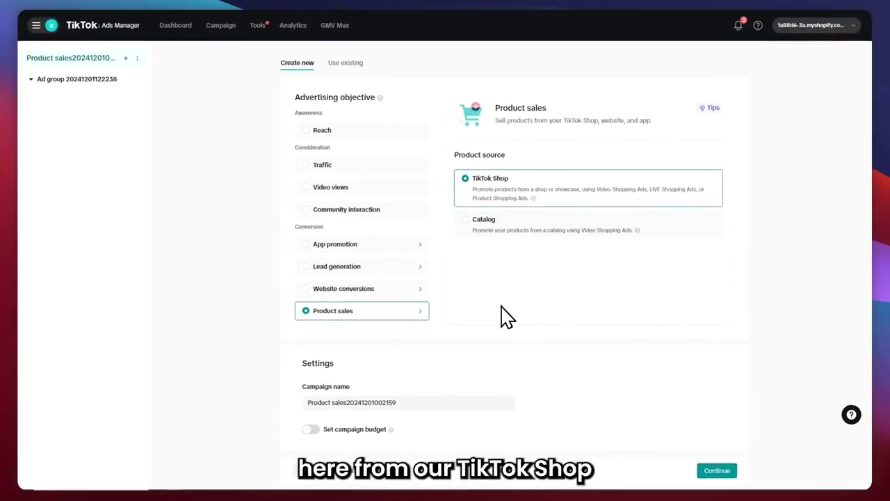
Replace the campaign name with 'Sample'
left_click_drag(294, 388, 359, 387)
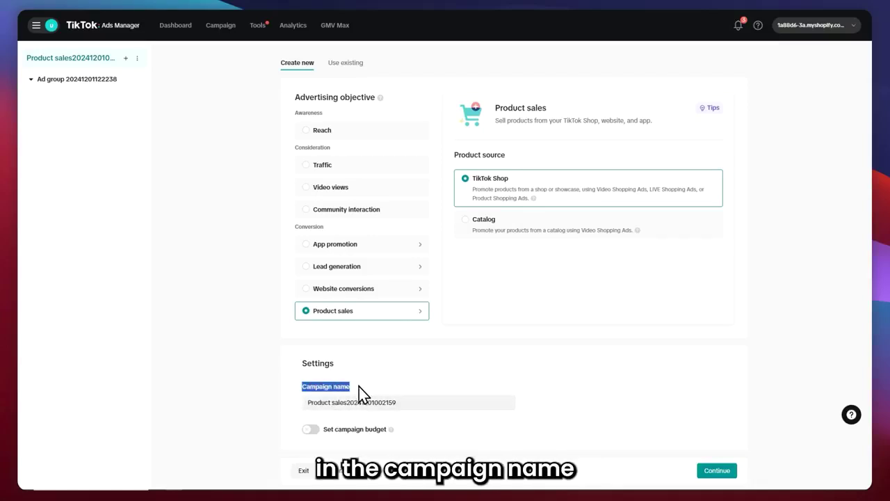
left_click_drag(414, 403, 312, 401)
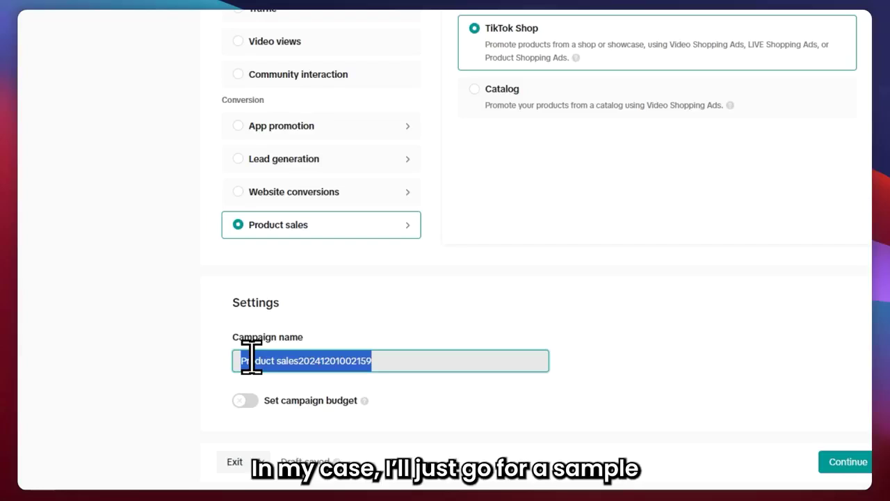
type("Sample")
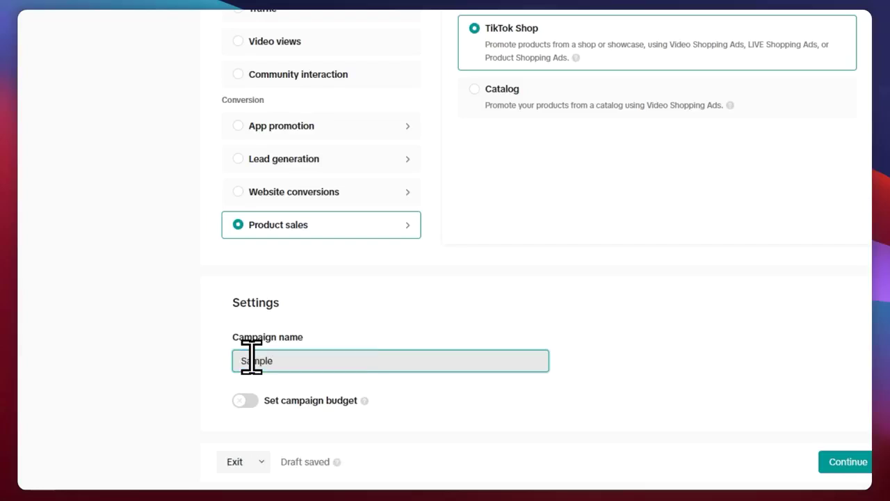
left_click(444, 323)
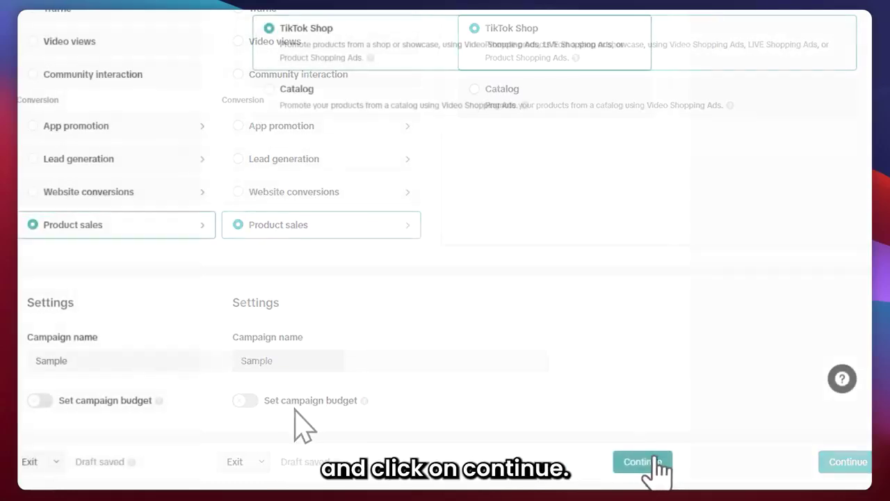
Rename the ad group to 'Ad group sample' and dismiss the naming tips
left_click(643, 461)
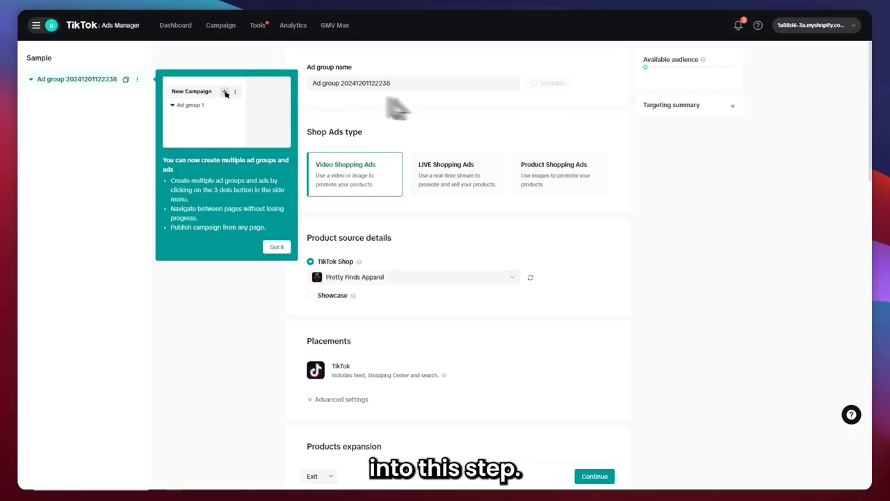
left_click_drag(311, 68, 322, 68)
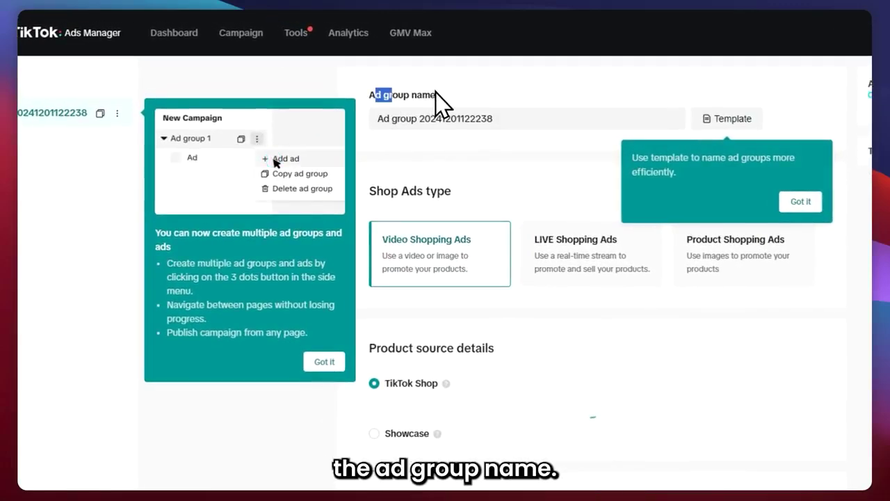
left_click_drag(436, 95, 379, 120)
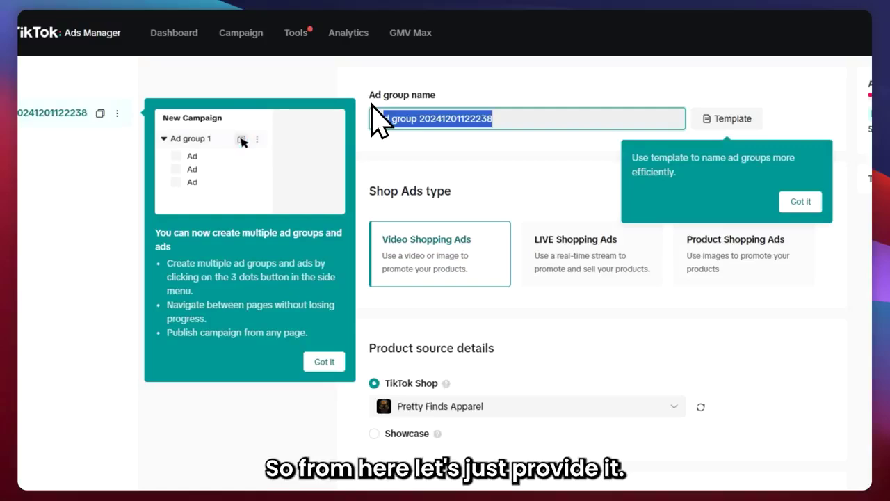
type("Ad")
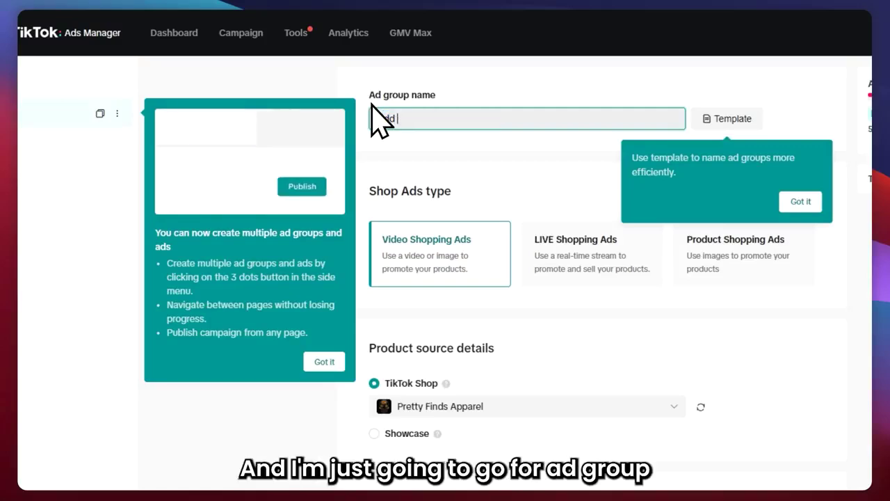
key("BackSpace")
key("BackSpace")
type("d group sample")
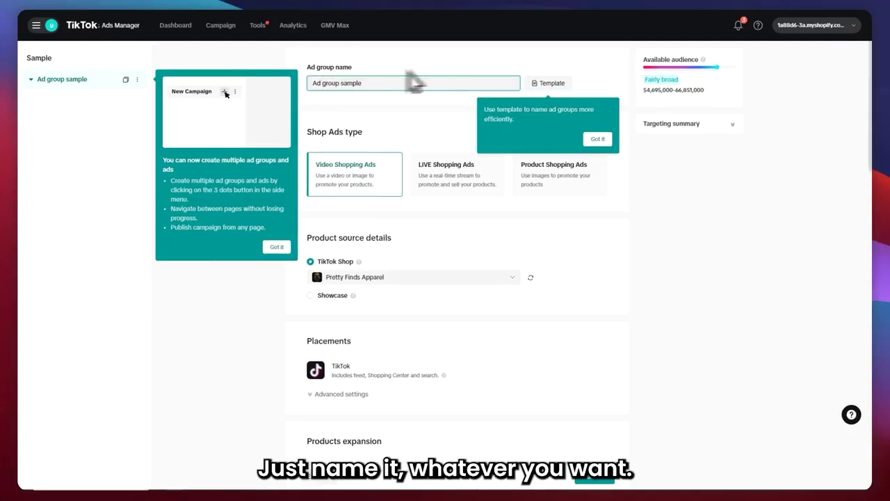
left_click(598, 138)
left_click(277, 247)
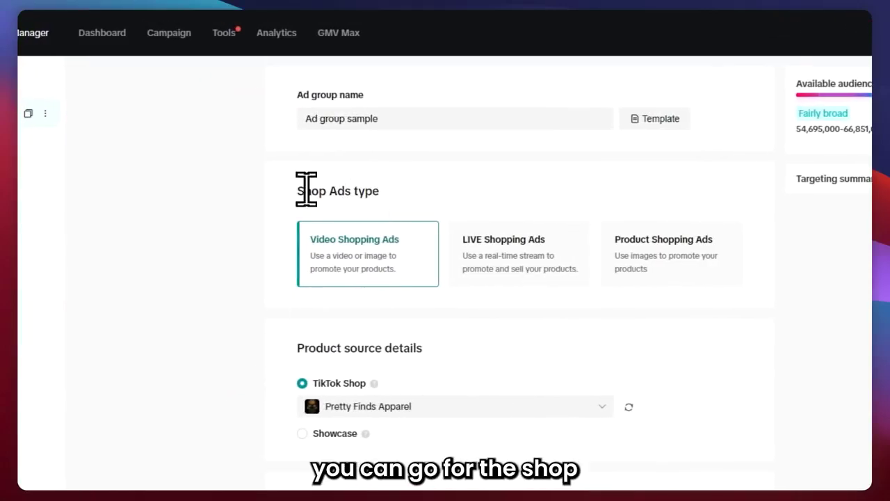
Compare the LIVE and Product Shopping Ads types, then settle on Video Shopping Ads
left_click_drag(297, 190, 384, 194)
left_click(396, 198)
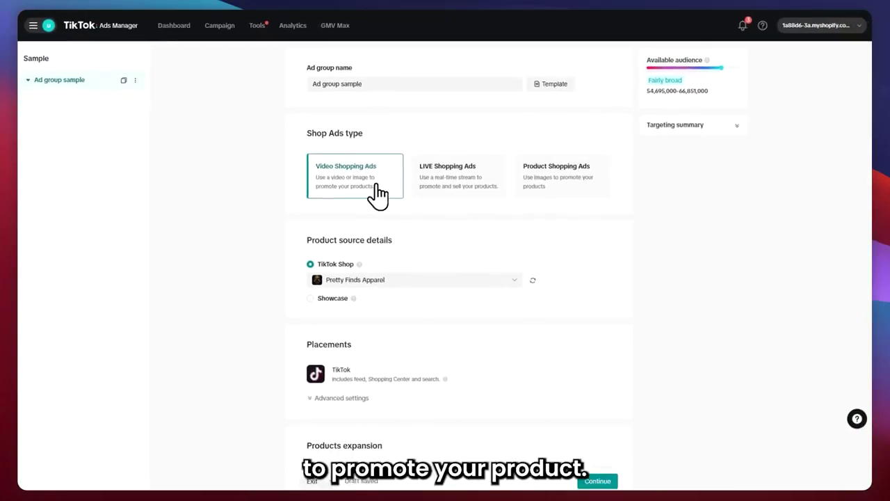
left_click(443, 178)
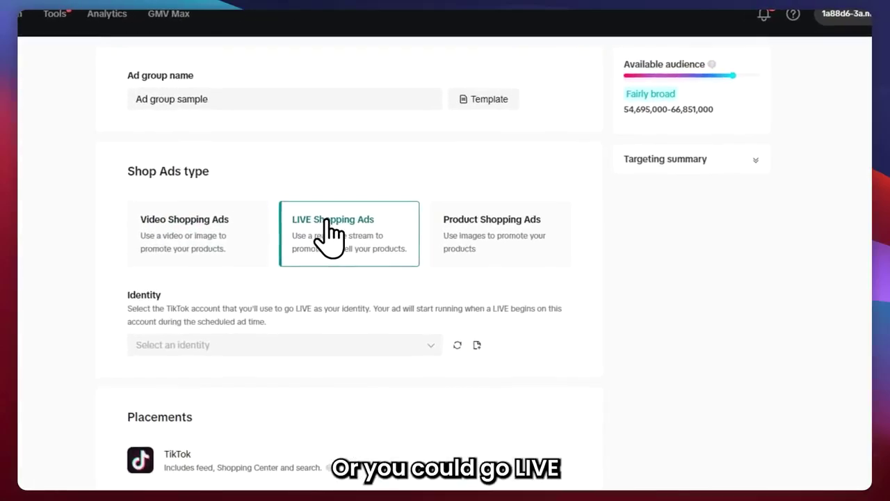
left_click(485, 227)
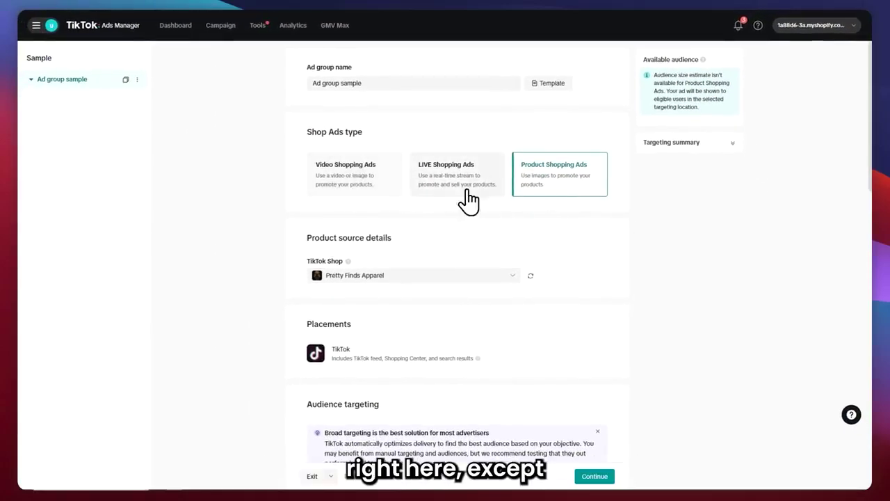
left_click(368, 179)
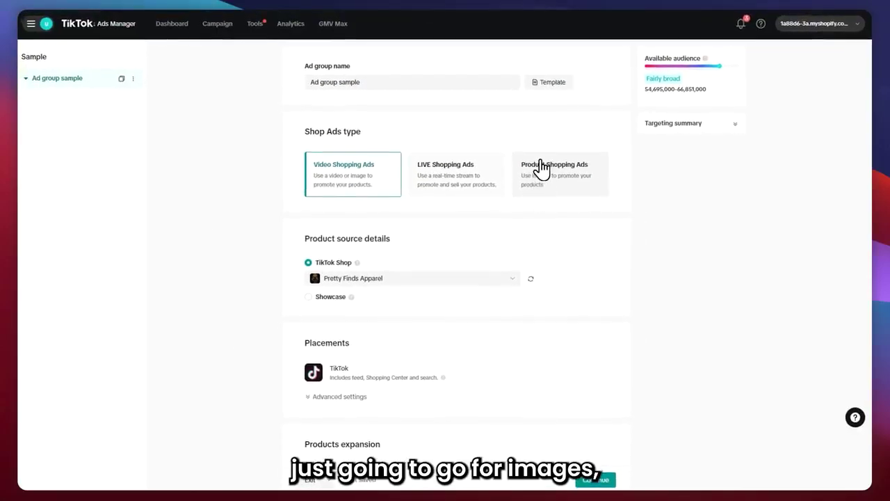
left_click(541, 168)
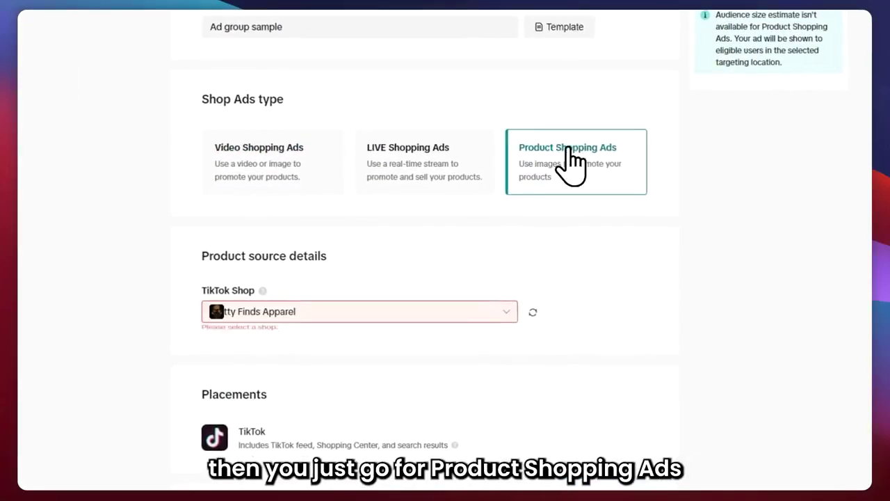
left_click(272, 171)
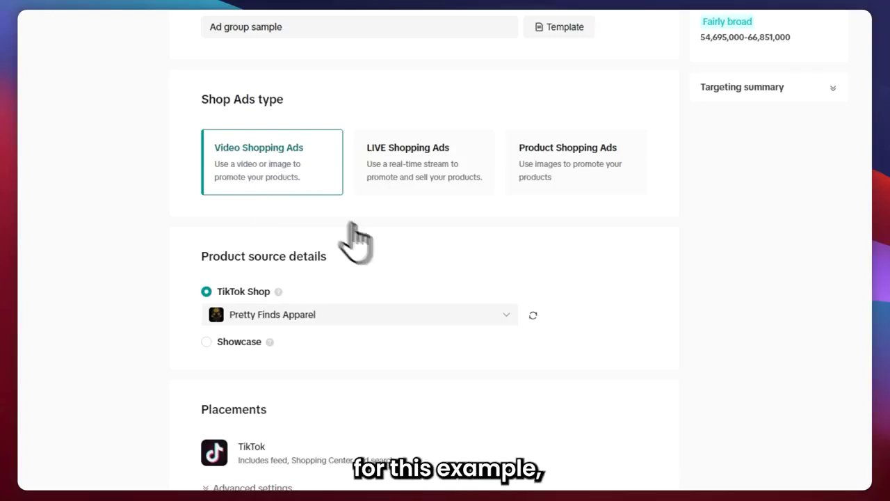
Choose Pretty Finds Apparel as the TikTok Shop product source
scroll(339, 255, "down", 1)
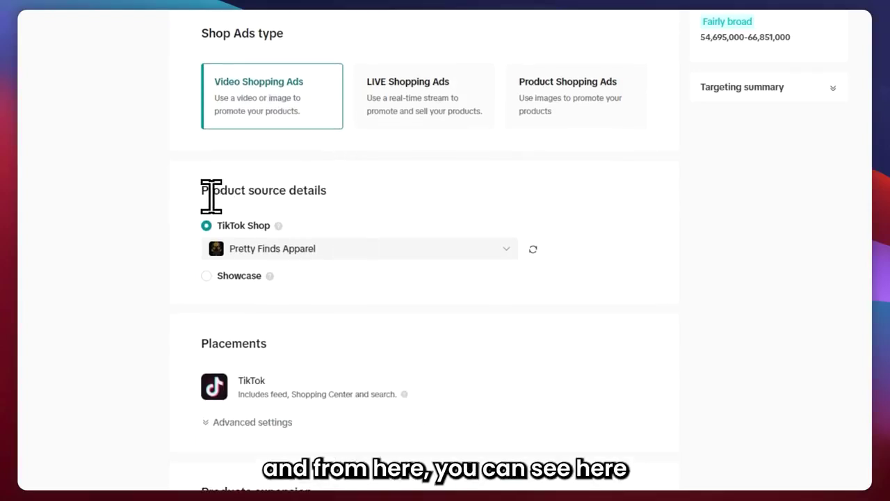
left_click_drag(201, 190, 341, 202)
left_click(304, 250)
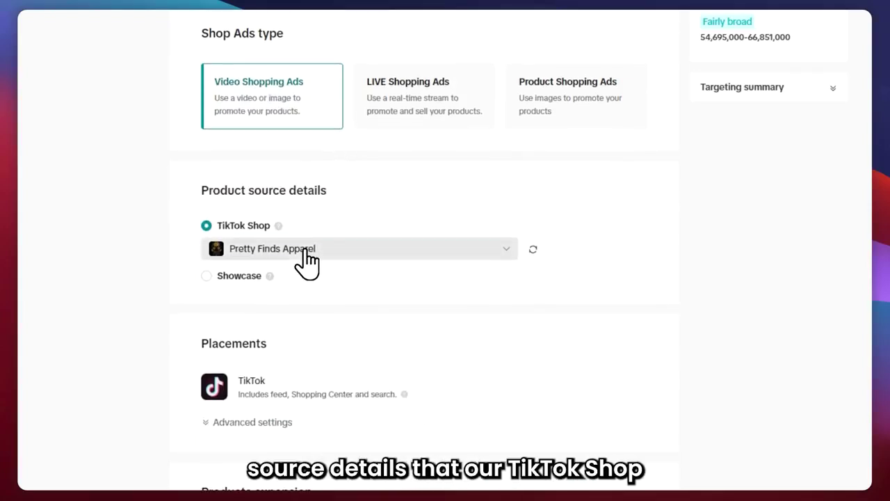
left_click(348, 354)
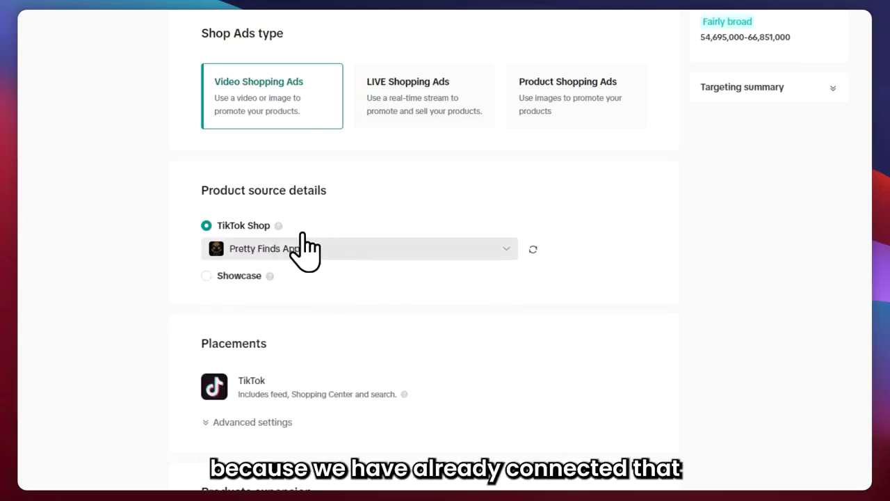
mouse_move(270, 276)
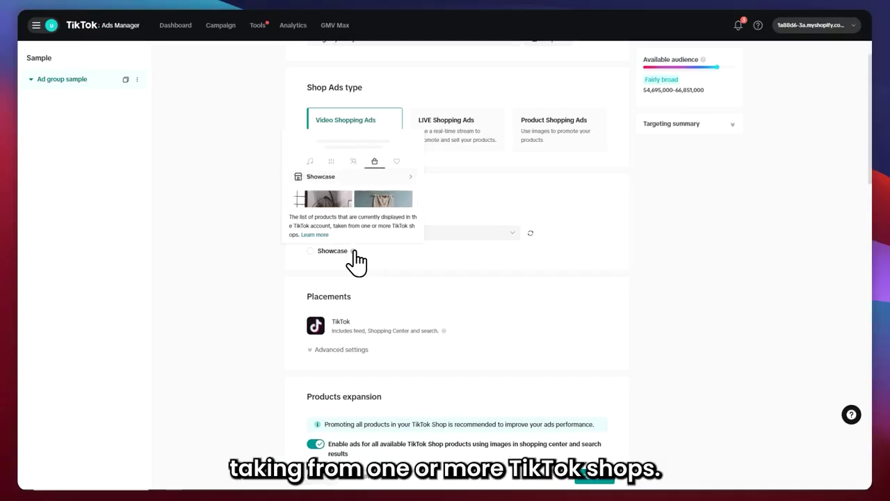
left_click(312, 250)
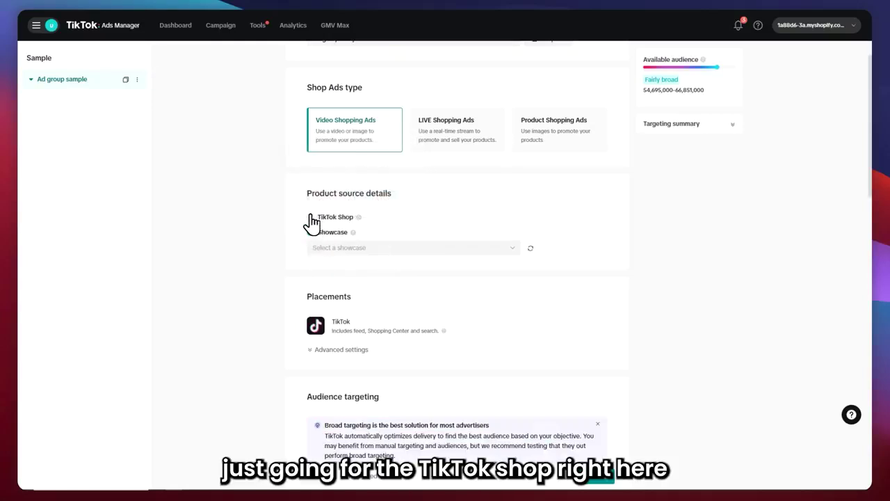
left_click(311, 217)
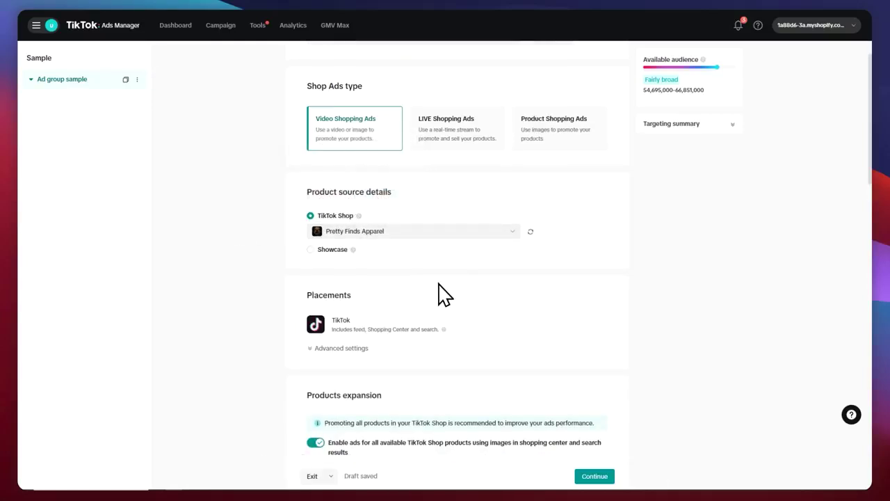
scroll(417, 265, "down", 3)
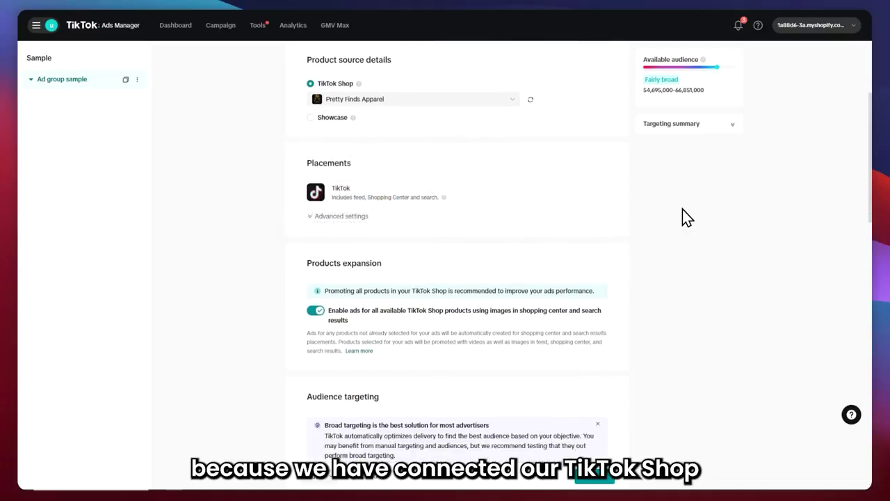
scroll(691, 217, "up", 3)
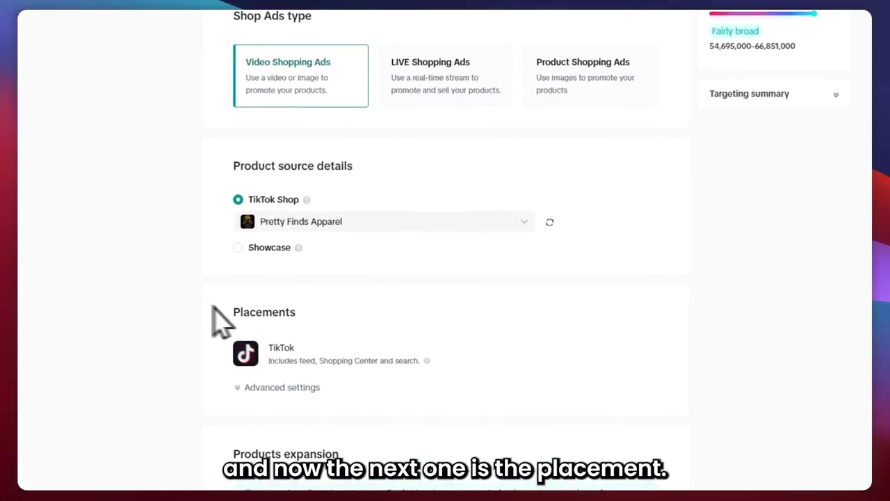
Expand the Placements advanced settings, keeping User comment on and Allow video download off
left_click_drag(215, 310, 296, 314)
left_click(356, 332)
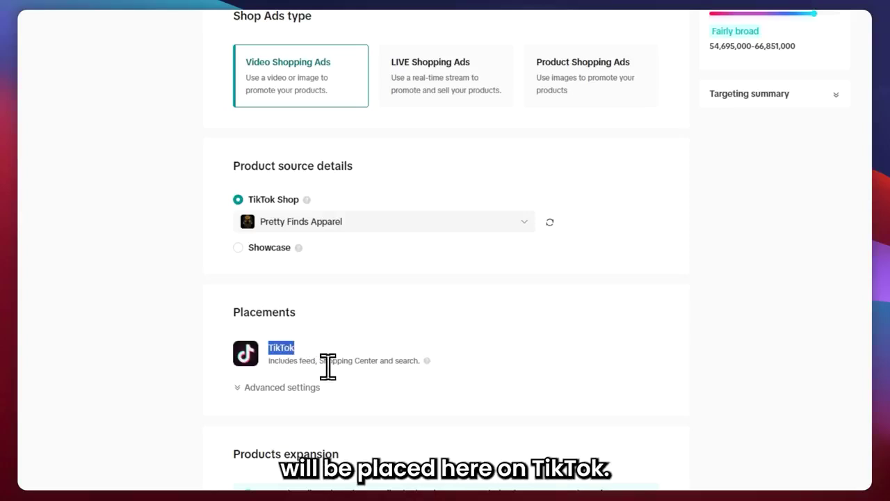
scroll(326, 362, "down", 1)
left_click(240, 324)
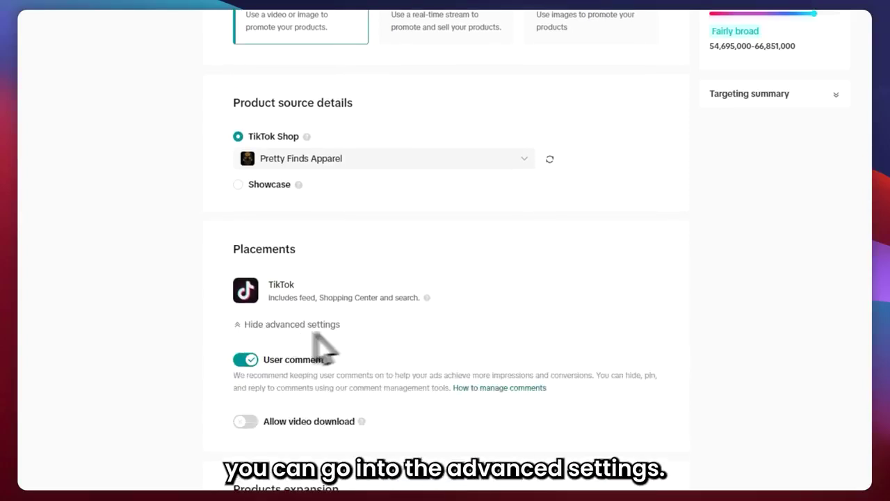
scroll(301, 326, "down", 1)
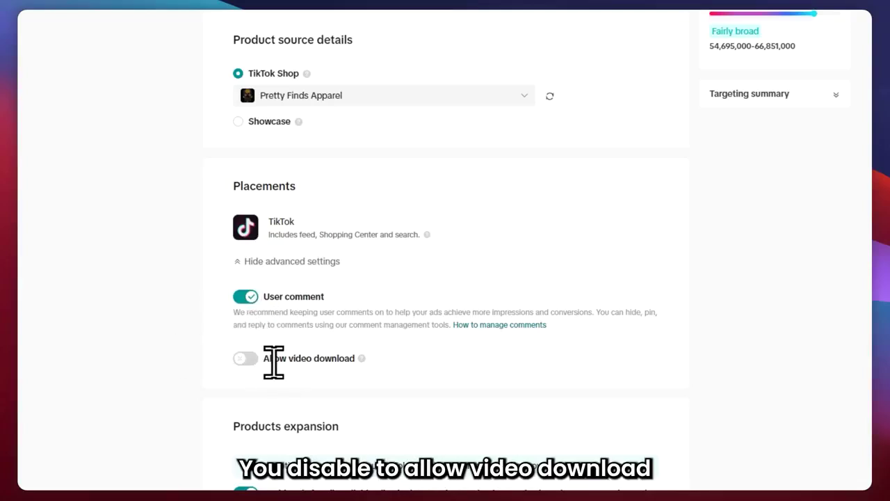
left_click_drag(272, 359, 341, 358)
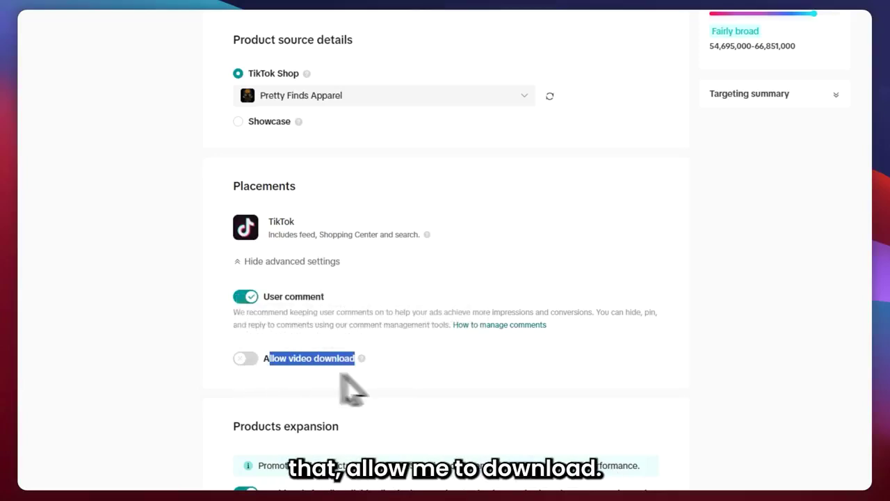
left_click(427, 363)
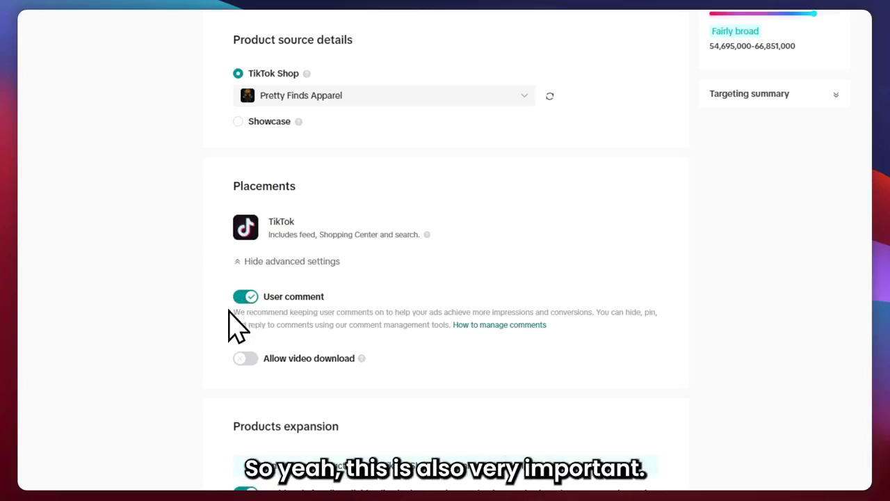
scroll(300, 300, "down", 4)
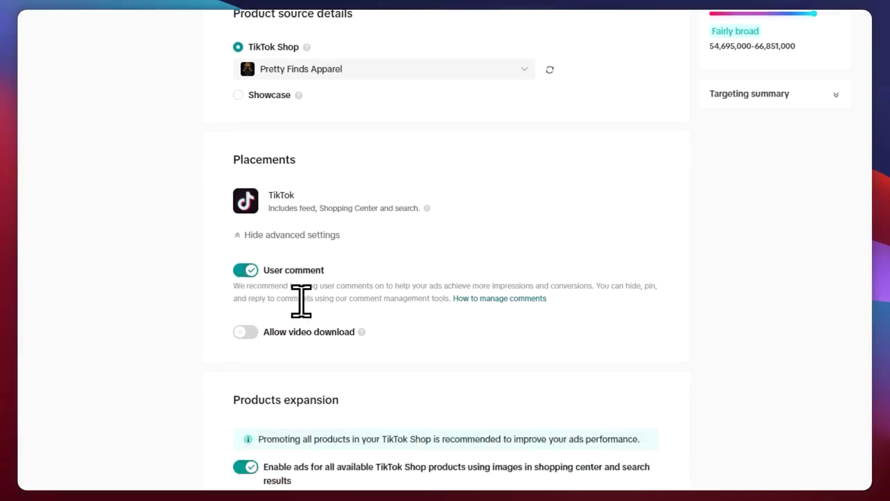
left_click_drag(253, 174, 363, 183)
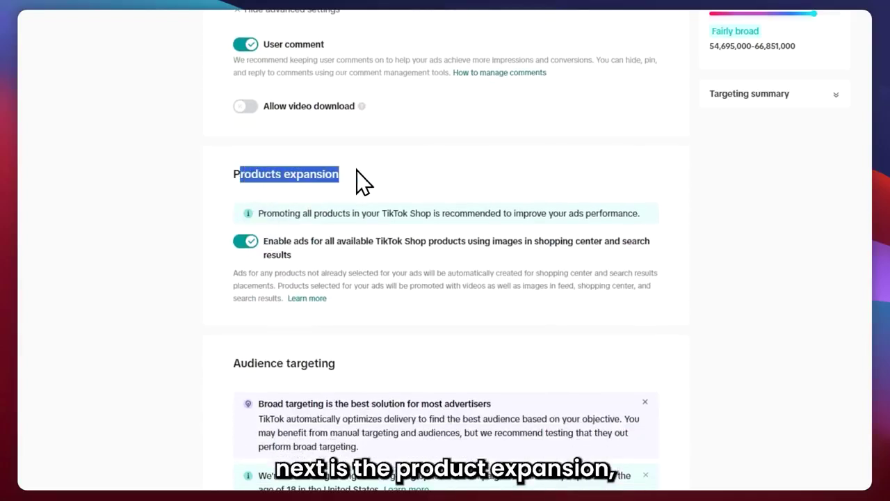
left_click_drag(267, 220, 582, 215)
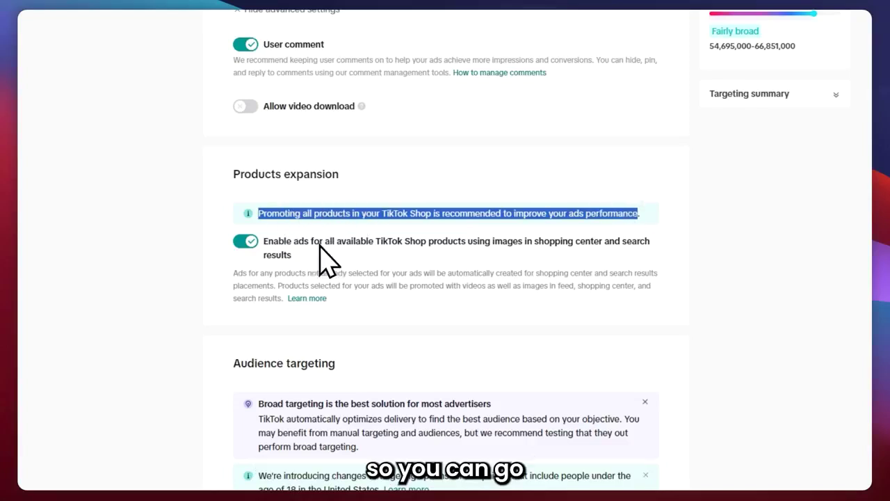
left_click(287, 262)
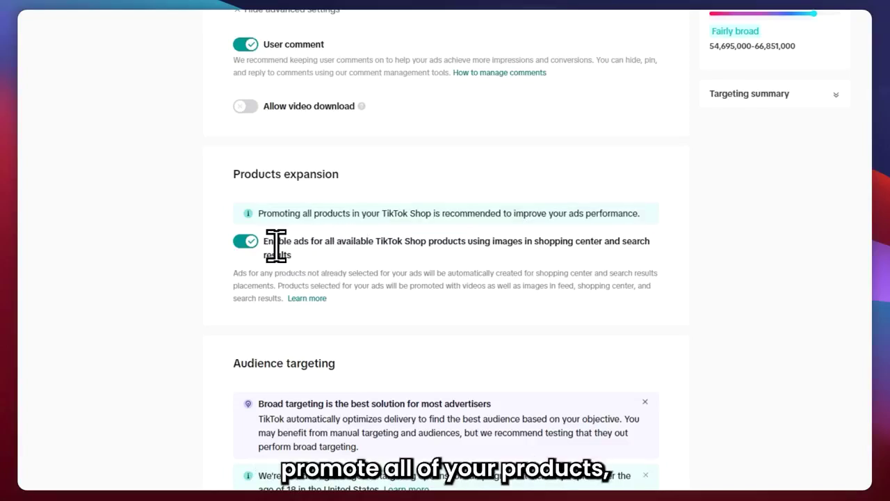
left_click_drag(267, 242, 658, 258)
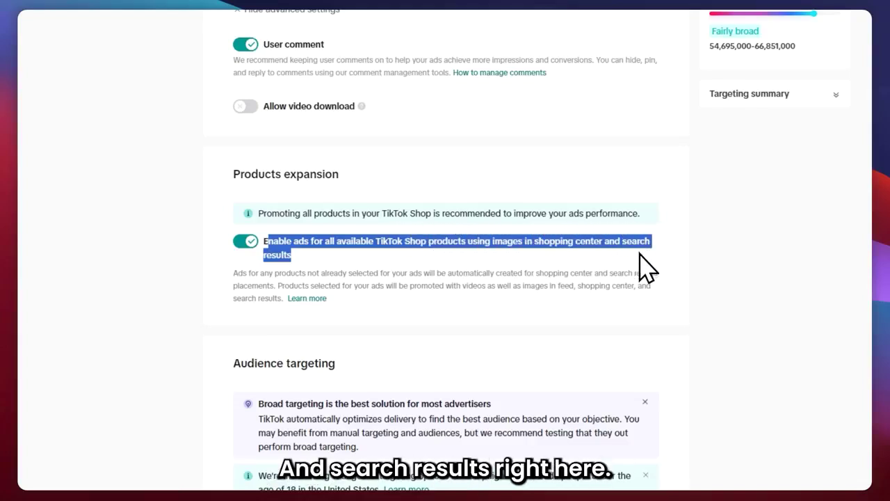
left_click(332, 270)
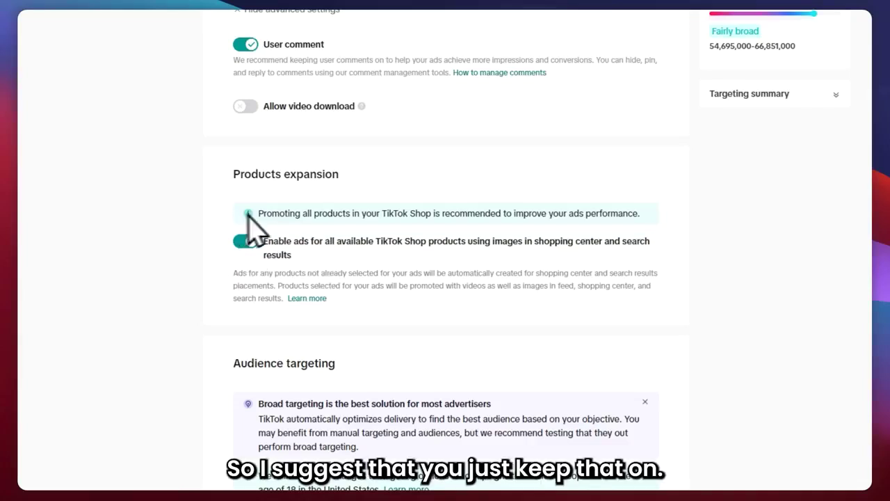
scroll(317, 293, "down", 2)
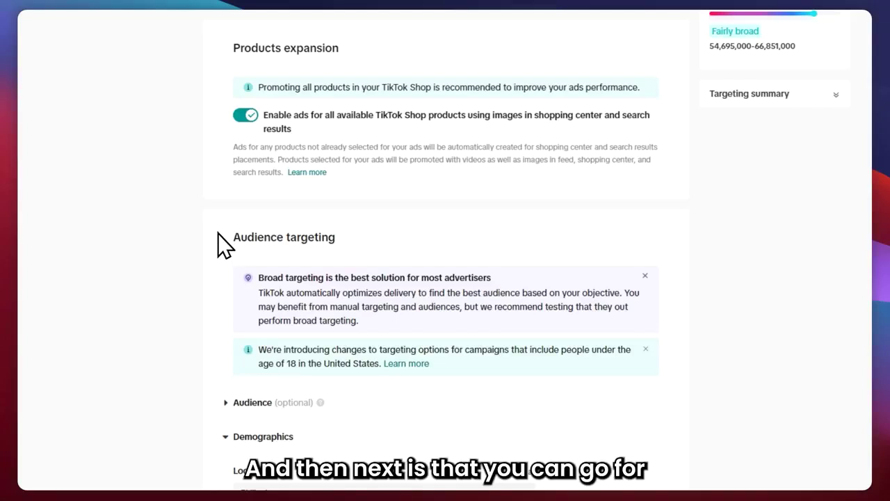
left_click_drag(217, 236, 324, 240)
left_click(352, 257)
scroll(358, 256, "down", 3)
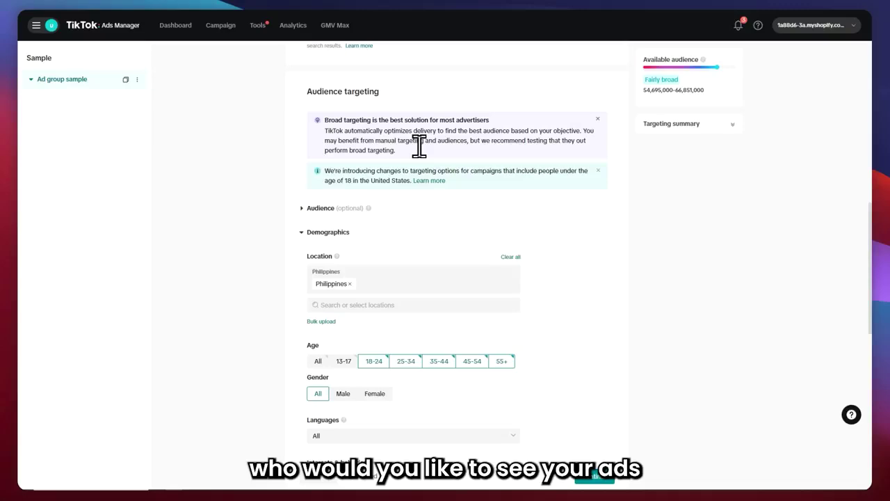
left_click(306, 209)
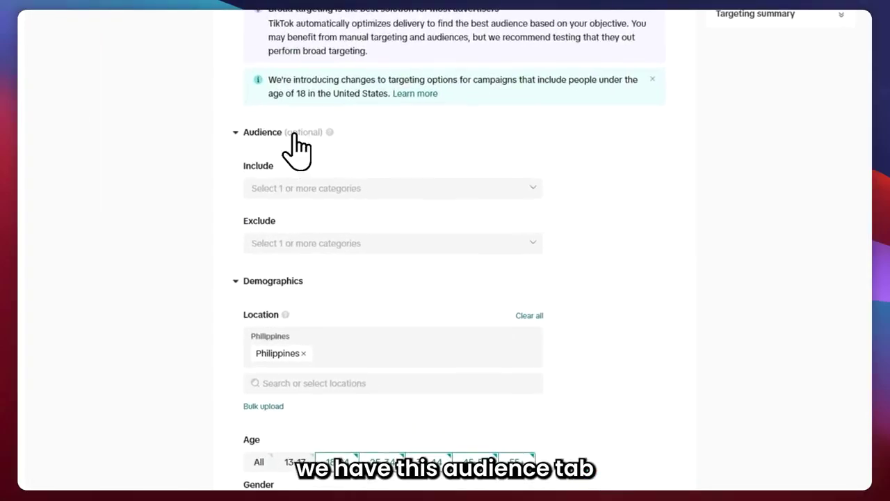
left_click_drag(242, 162, 271, 158)
left_click_drag(246, 221, 284, 221)
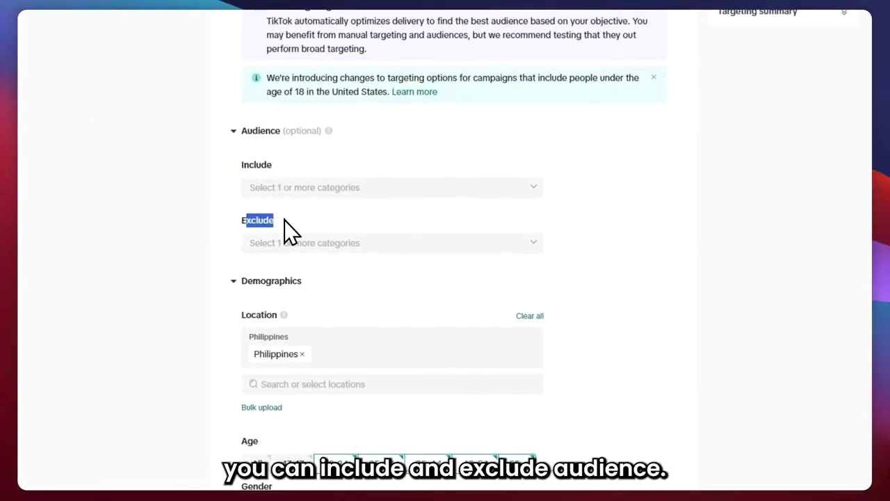
left_click(303, 188)
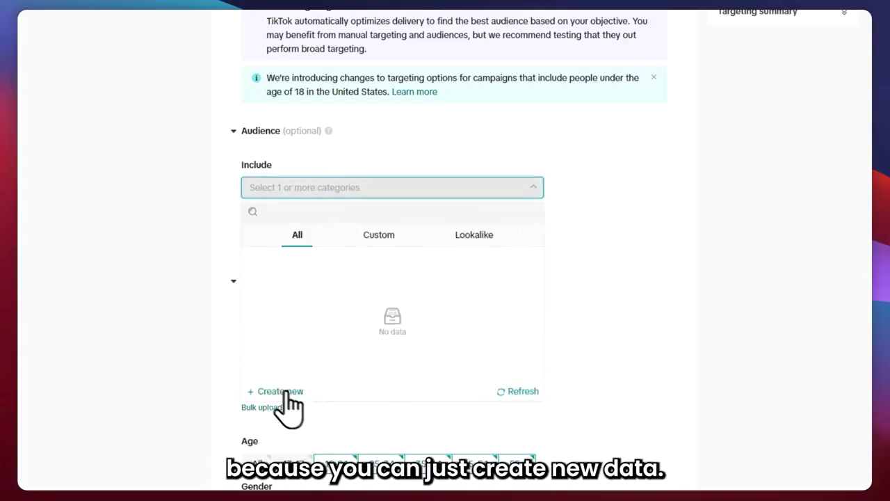
left_click(554, 294)
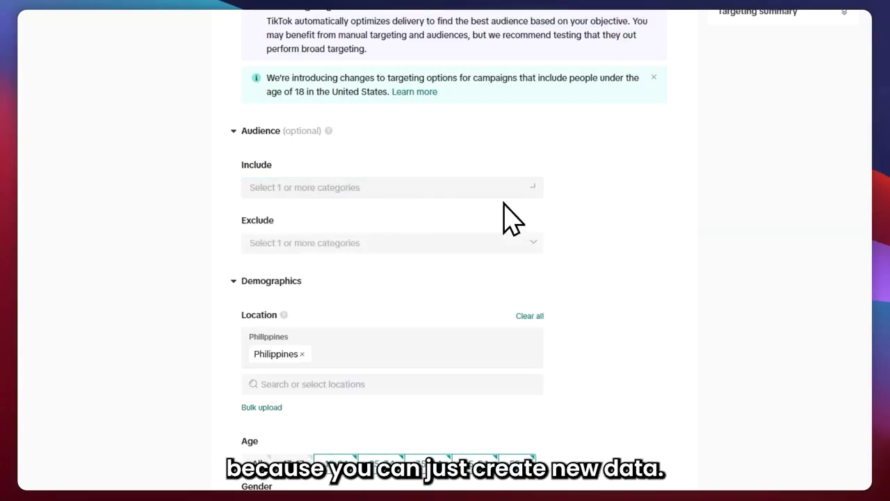
left_click(293, 243)
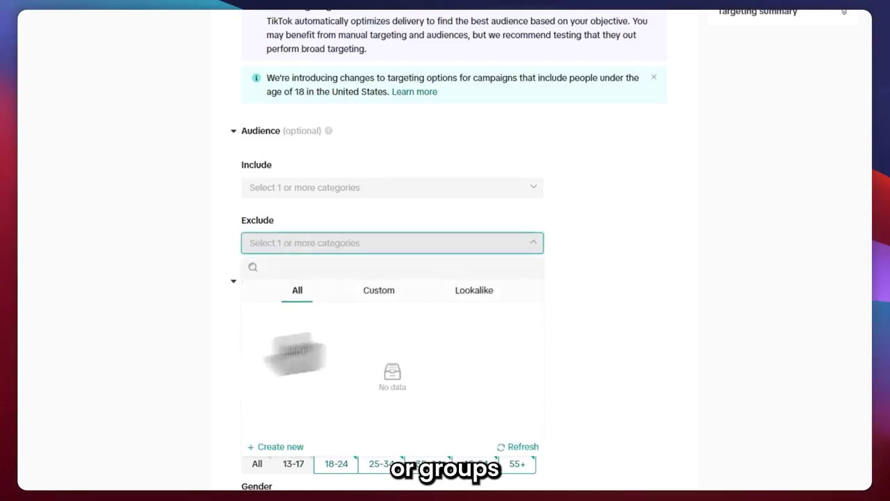
left_click(243, 150)
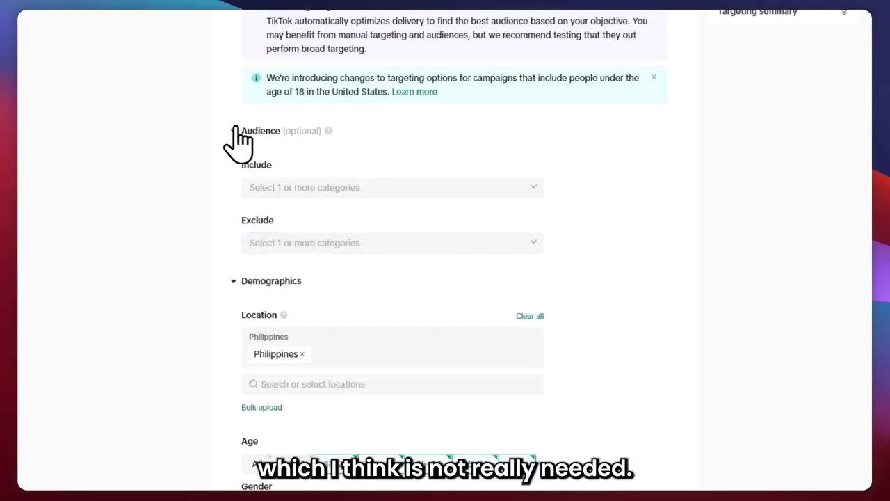
double_click(310, 131)
left_click(258, 131)
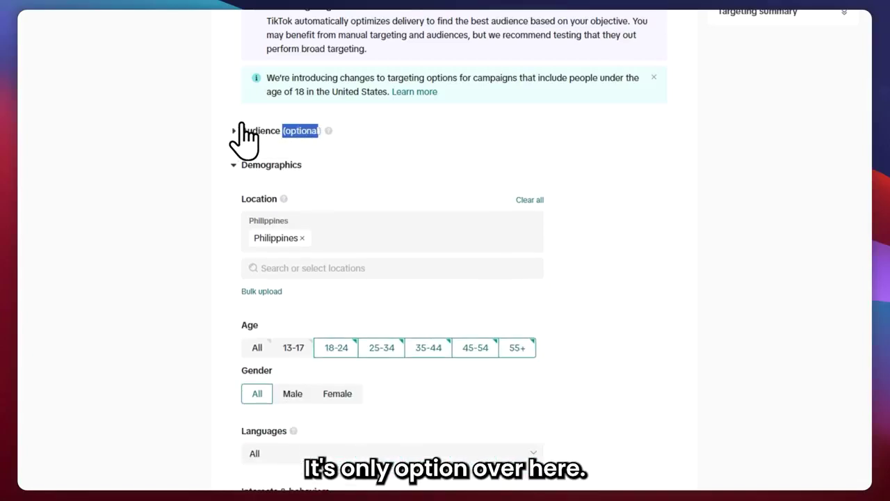
left_click(265, 131)
left_click(236, 131)
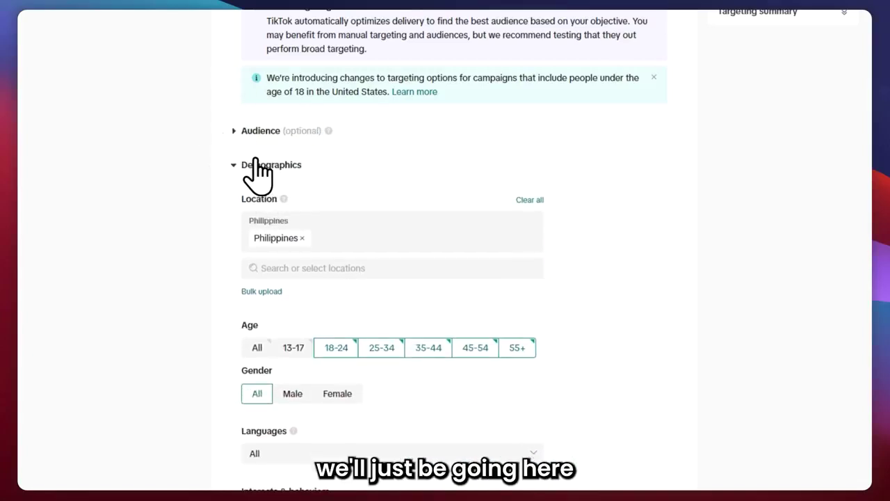
scroll(292, 212, "down", 4)
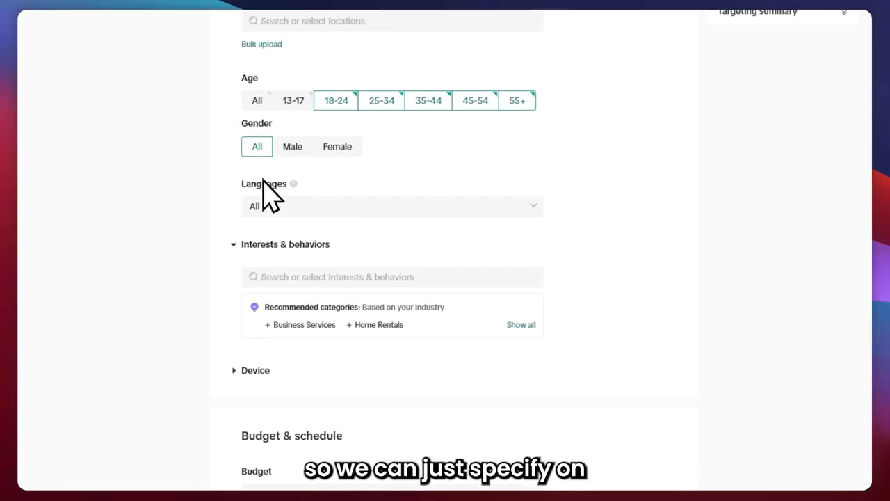
scroll(313, 194, "up", 4)
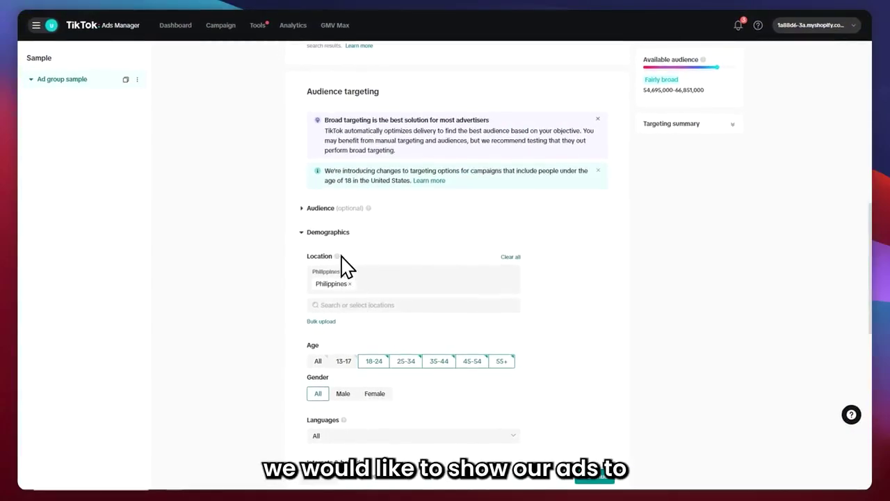
scroll(345, 264, "down", 1)
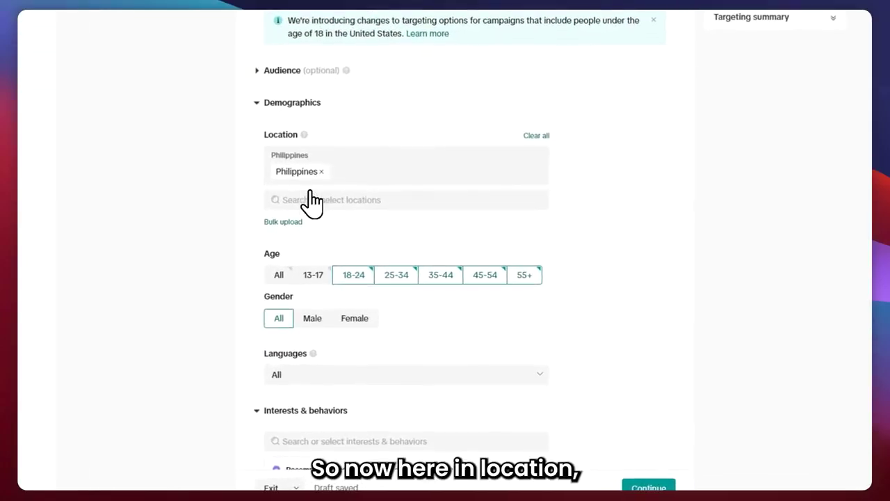
Review the Philippines regions in the Location list, keeping every region checked
left_click(311, 200)
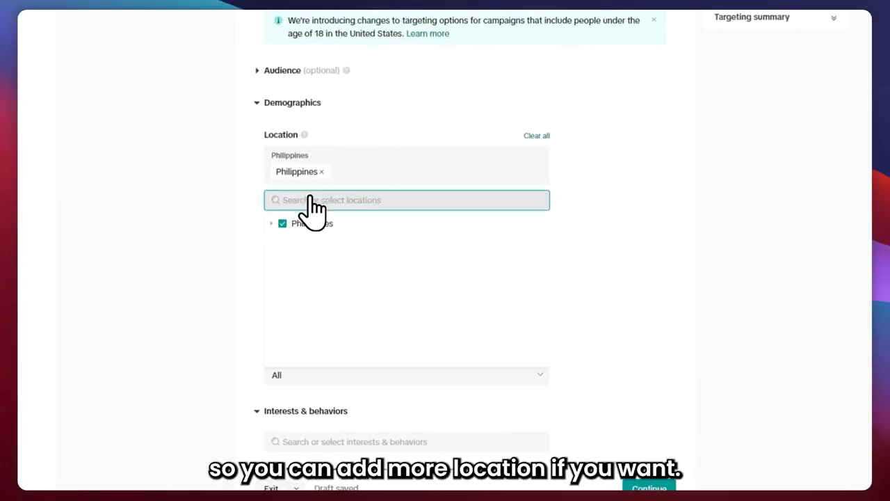
left_click(273, 224)
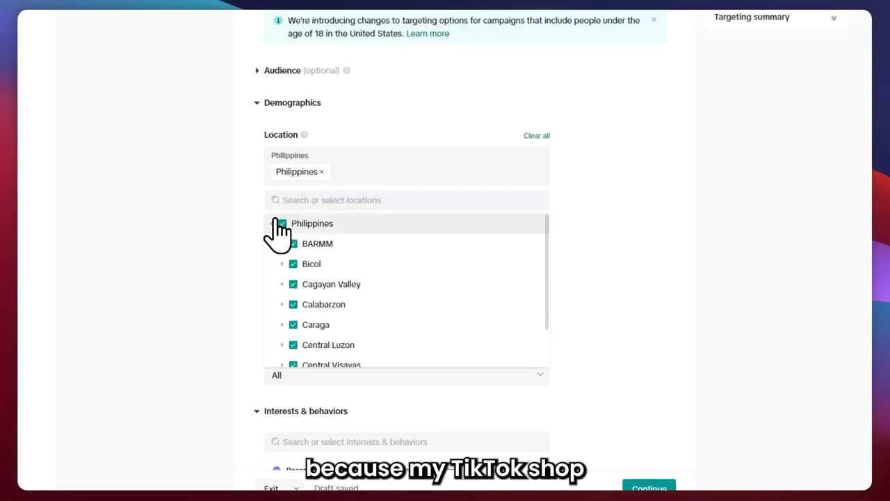
left_click(273, 223)
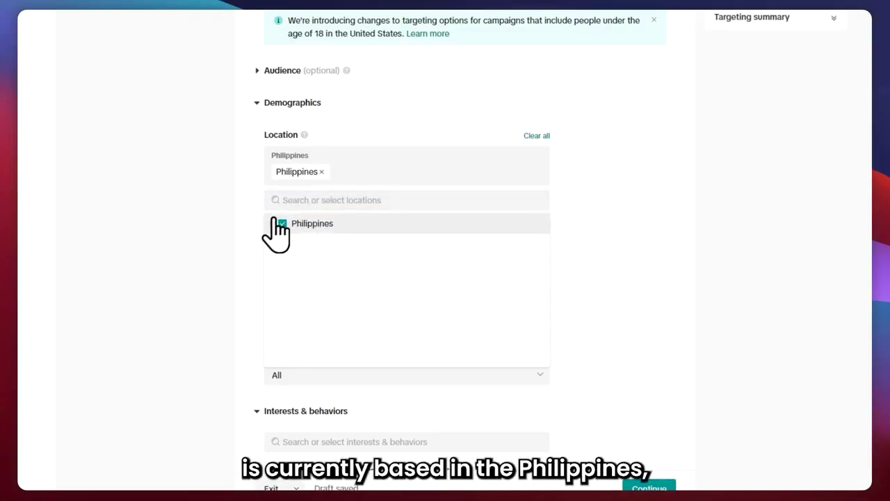
left_click(273, 223)
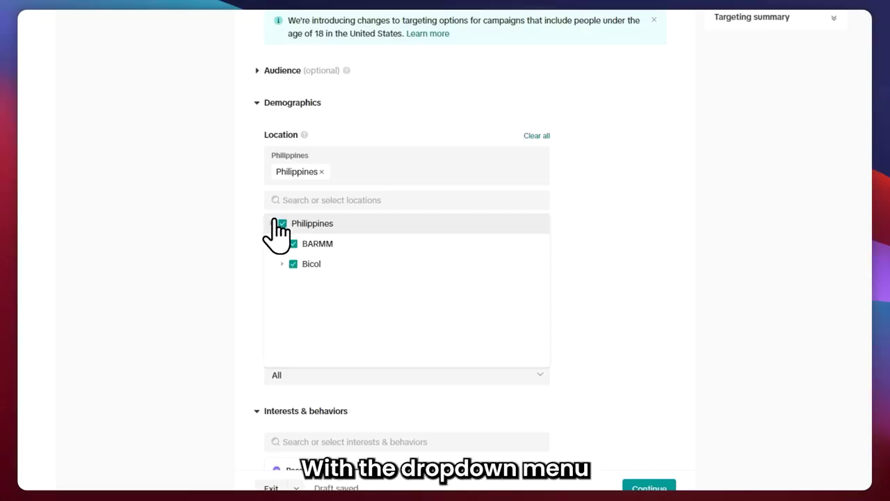
scroll(342, 264, "down", 3)
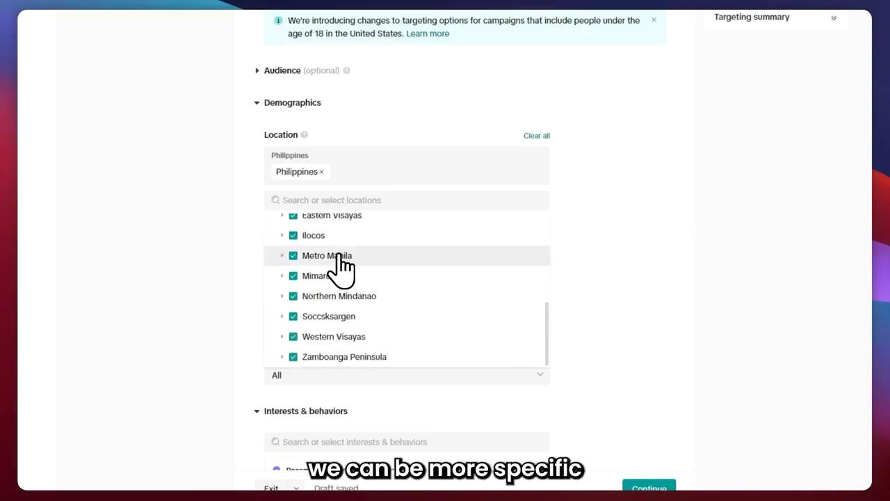
scroll(346, 261, "up", 5)
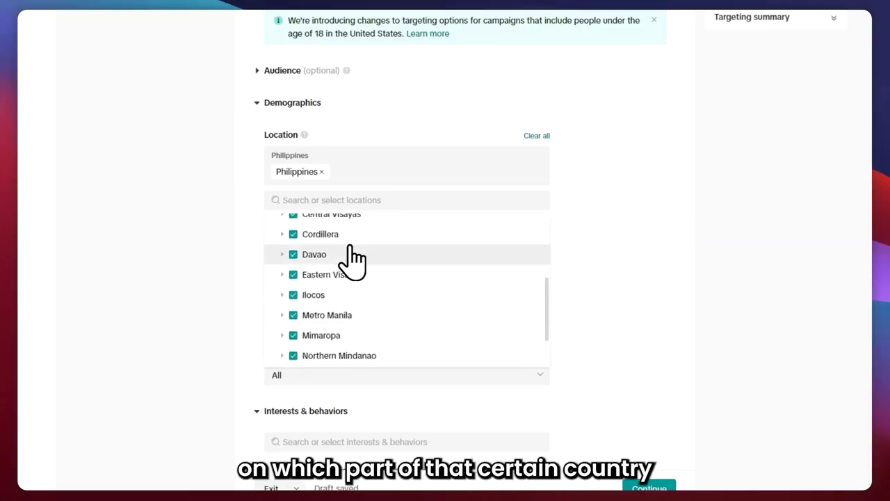
scroll(345, 257, "up", 2)
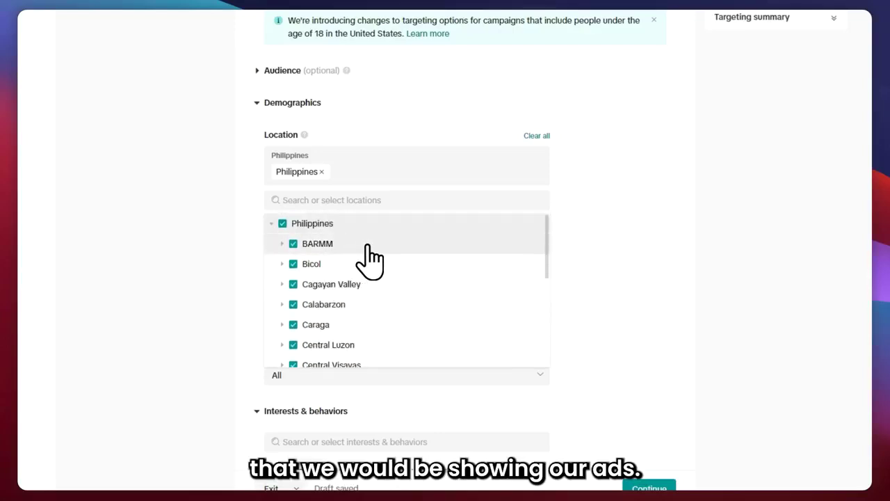
scroll(341, 292, "down", 4)
scroll(330, 268, "up", 4)
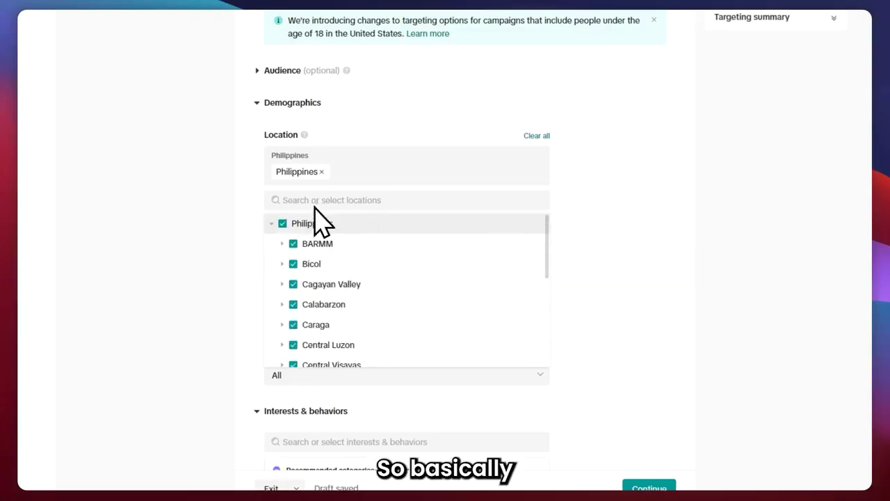
scroll(351, 274, "down", 4)
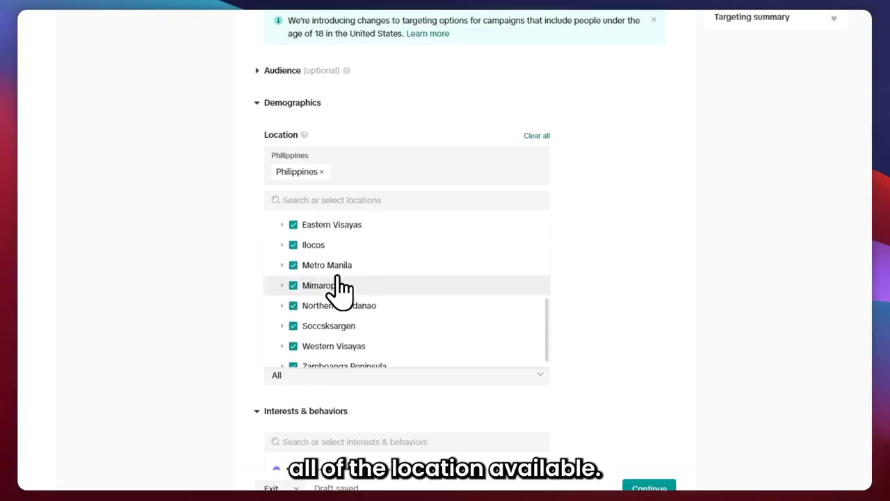
scroll(337, 292, "up", 2)
left_click(606, 187)
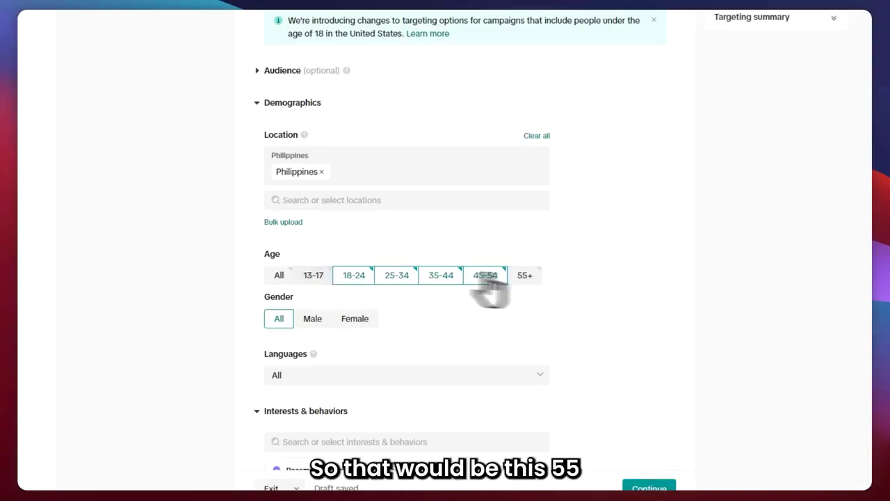
Add the 13-17 age range and keep gender targeting at All after trying Male and Female
left_click(312, 275)
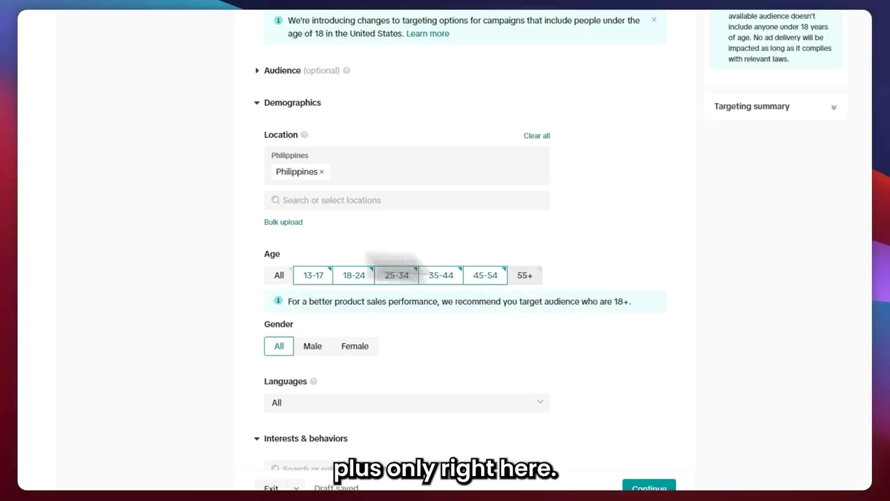
scroll(434, 279, "down", 3)
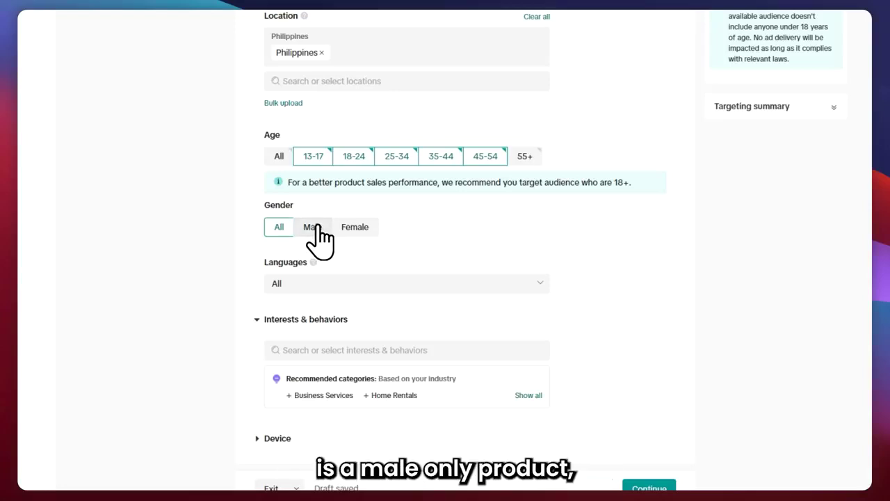
left_click(313, 227)
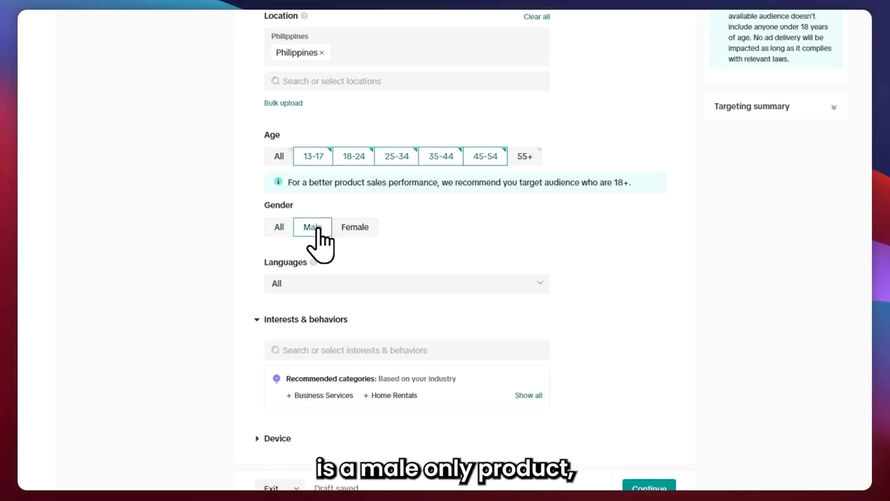
left_click(356, 227)
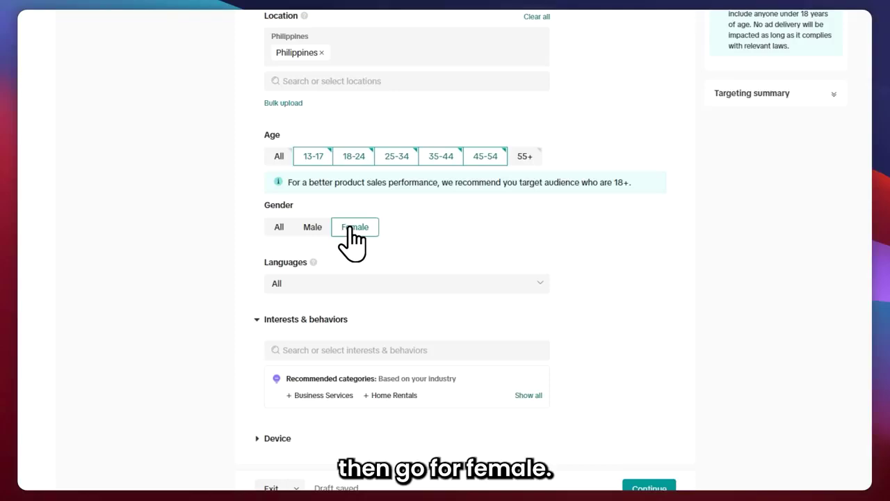
left_click(281, 230)
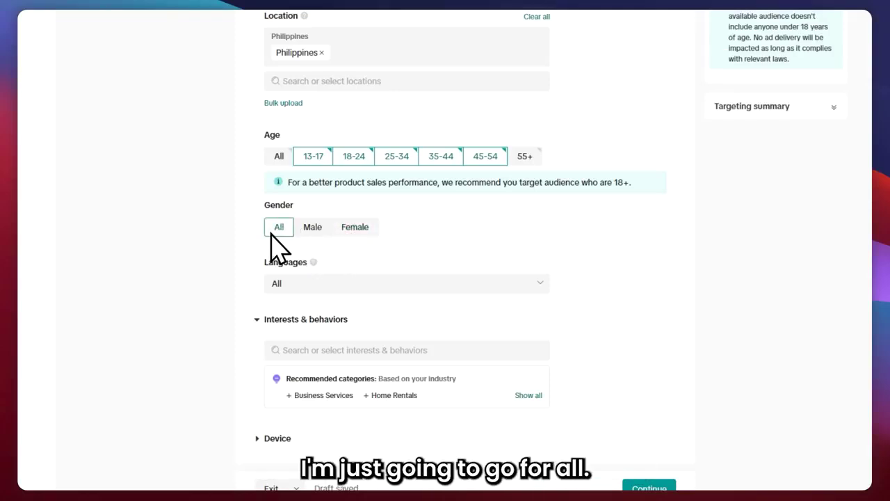
Look through the Languages list and close it, leaving all languages targeted
scroll(271, 237, "down", 1)
left_click_drag(263, 197, 308, 205)
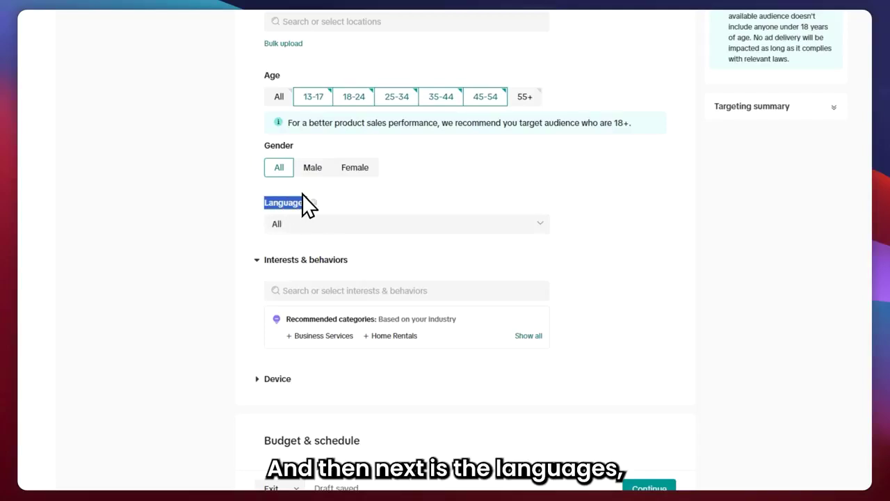
left_click(310, 223)
scroll(408, 299, "down", 5)
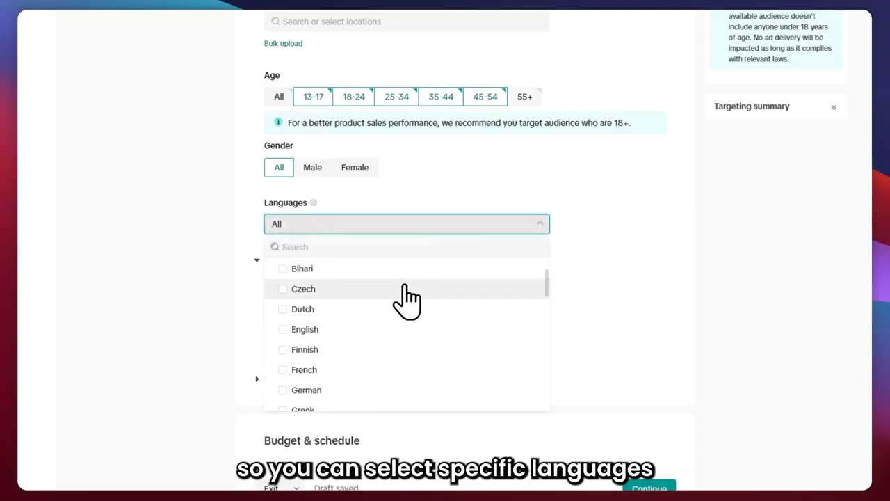
scroll(344, 313, "up", 4)
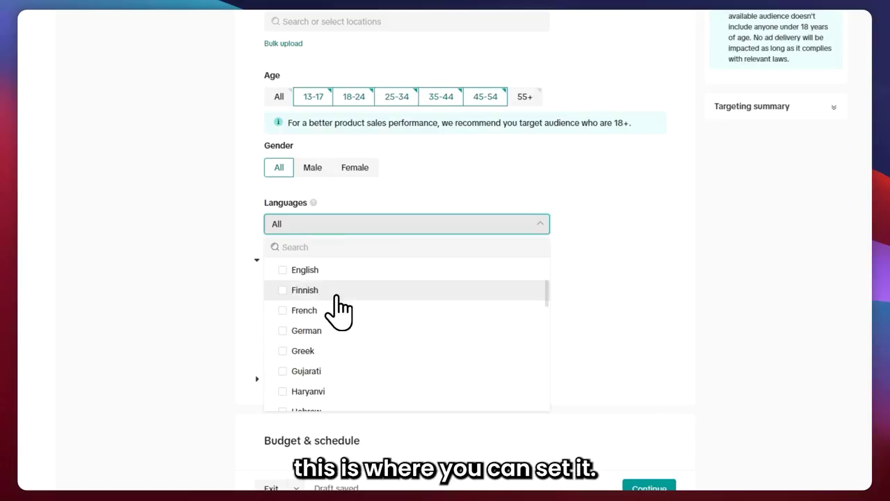
left_click(593, 240)
Expand Interests & behaviors and browse the interest categories list
scroll(323, 251, "down", 1)
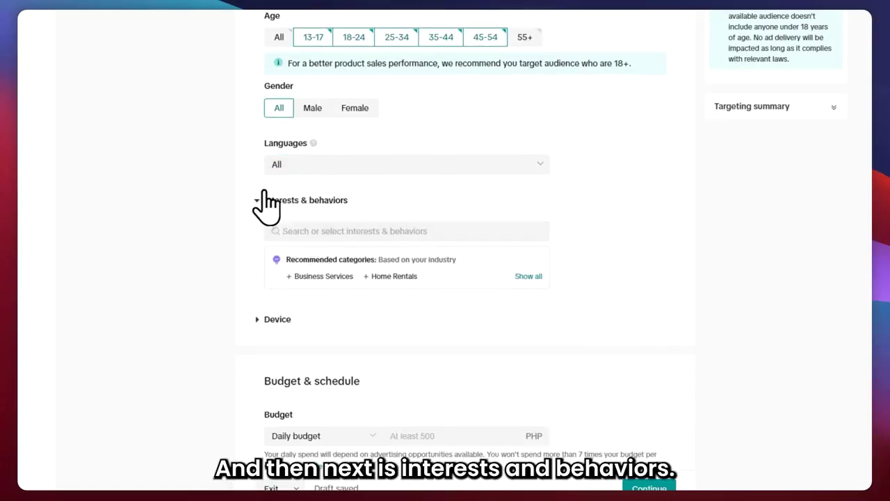
left_click_drag(292, 196, 369, 197)
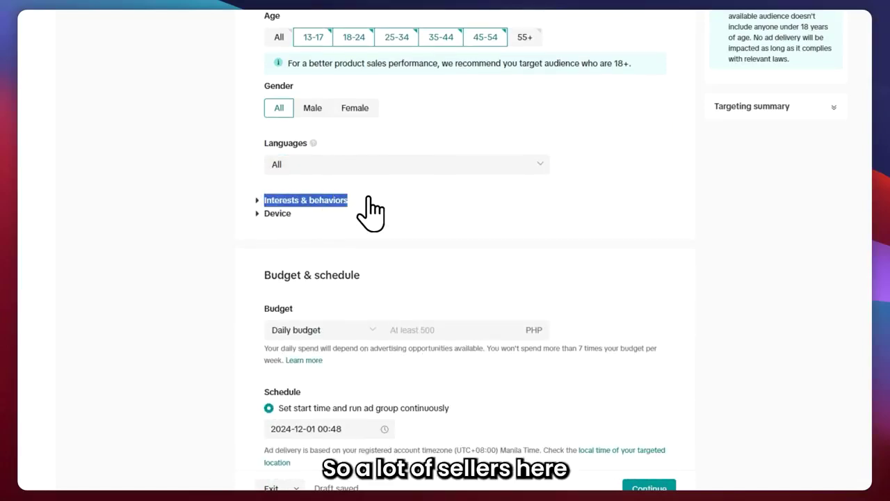
left_click(260, 200)
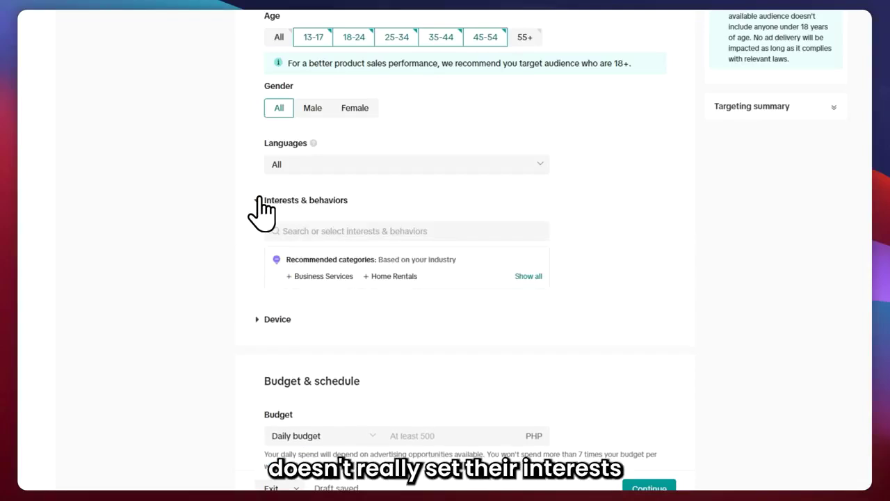
left_click(381, 232)
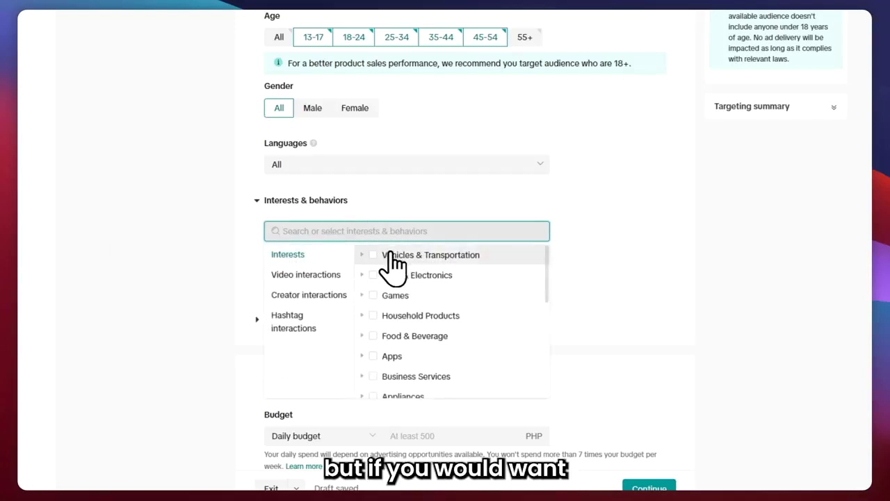
mouse_move(397, 283)
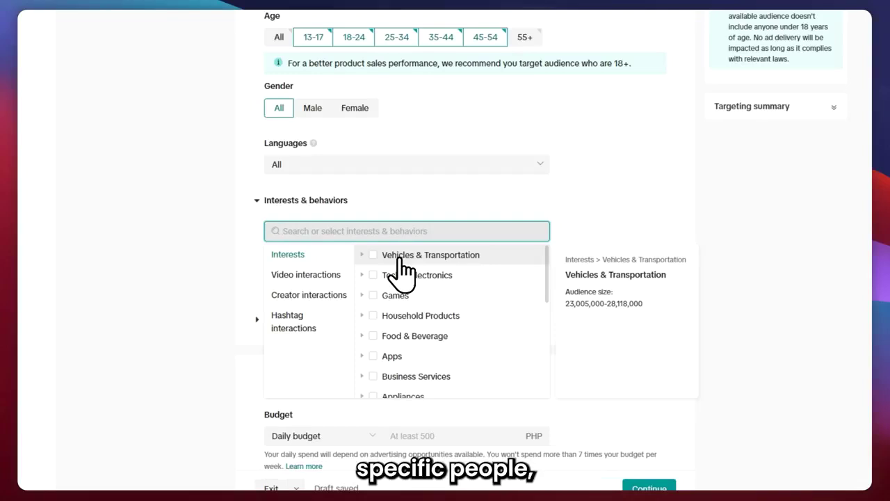
scroll(423, 284, "down", 4)
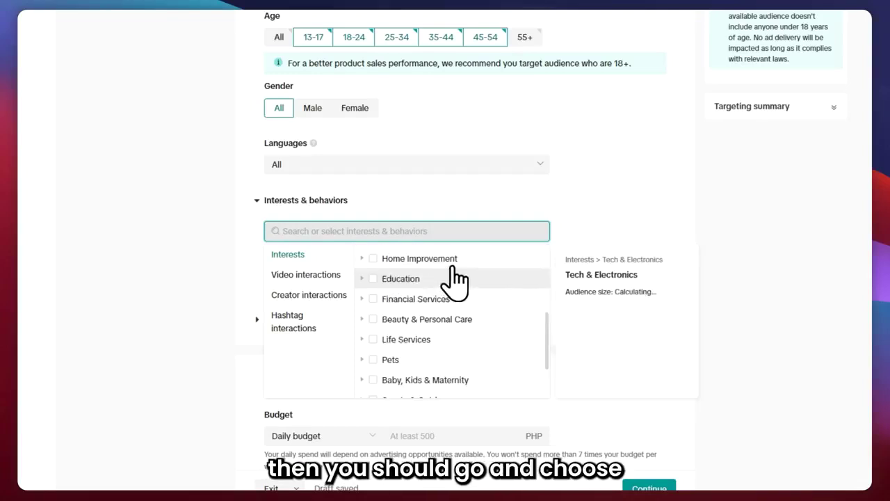
scroll(442, 340, "up", 1)
scroll(438, 326, "up", 5)
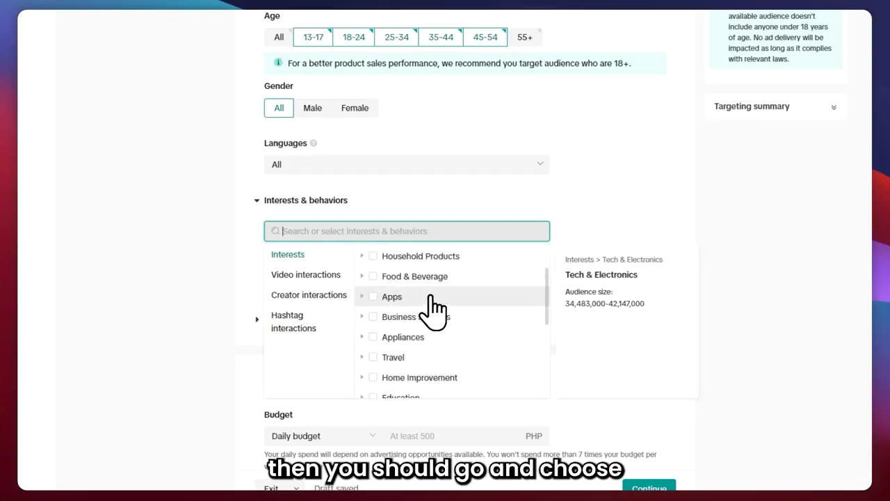
Tick Food & Beverage as the targeted interest, check its subcategories, and close the list
left_click(374, 276)
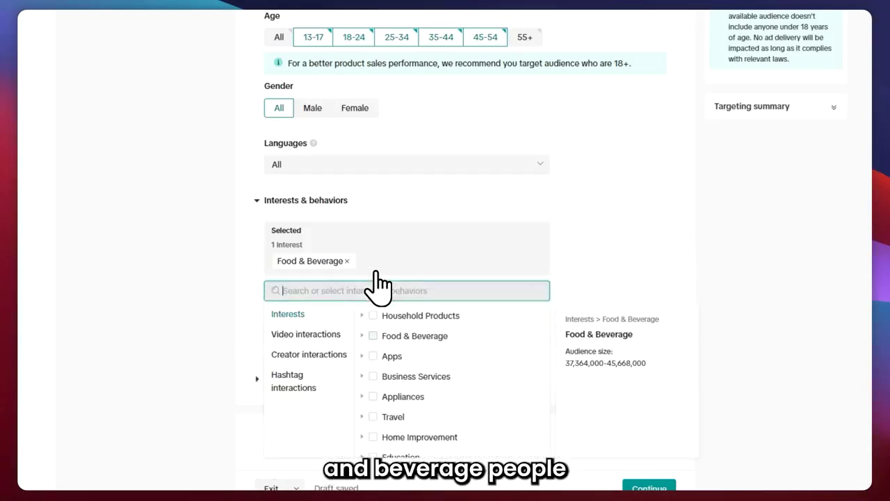
left_click(362, 335)
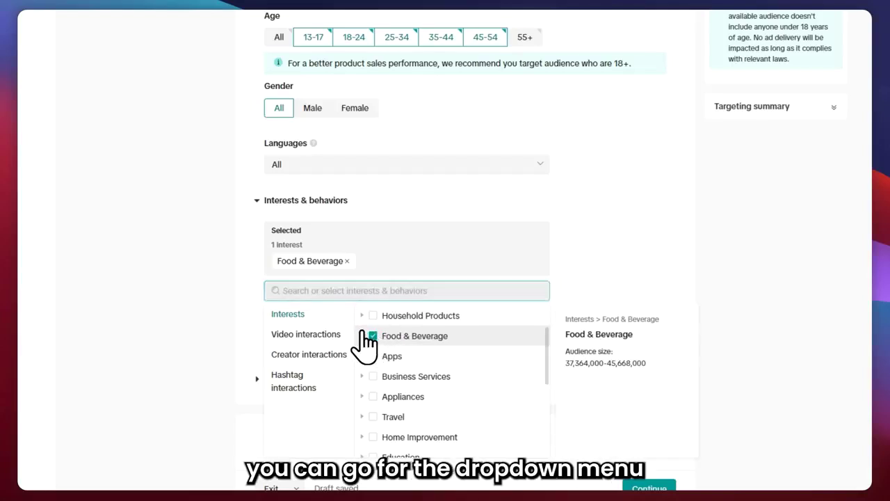
scroll(396, 344, "down", 2)
scroll(408, 352, "up", 2)
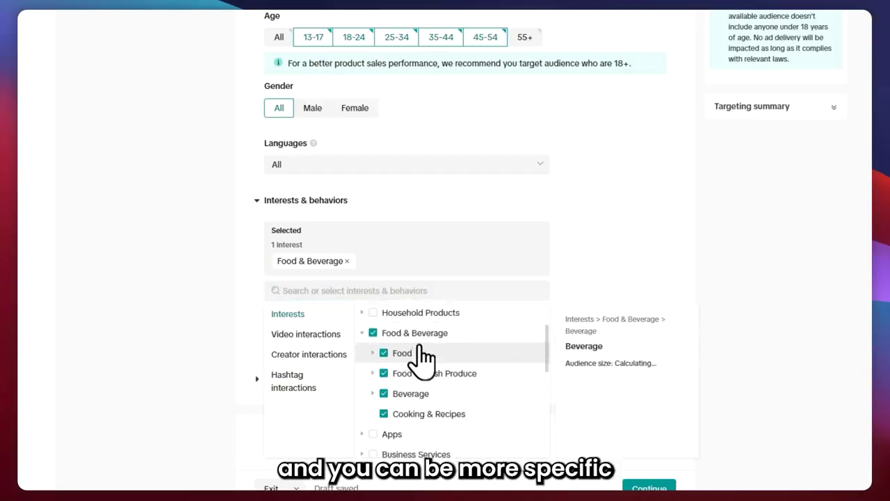
scroll(410, 352, "down", 4)
scroll(411, 362, "up", 2)
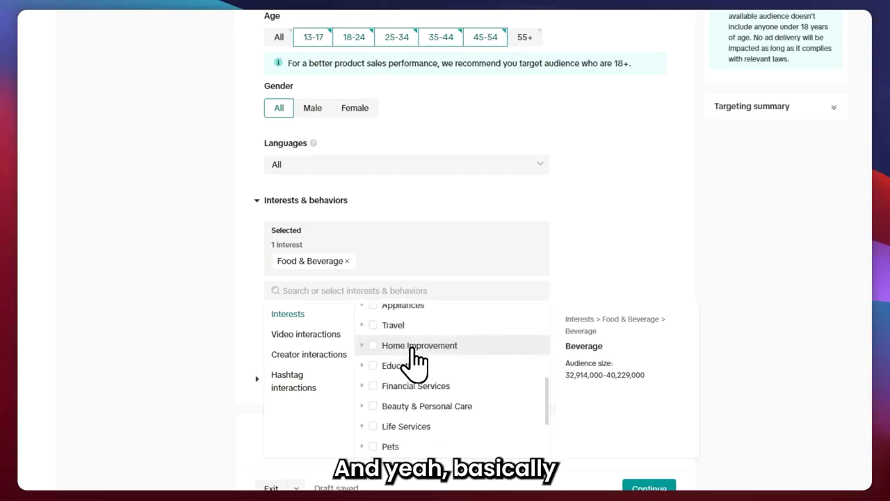
scroll(407, 348, "up", 3)
scroll(422, 355, "down", 1)
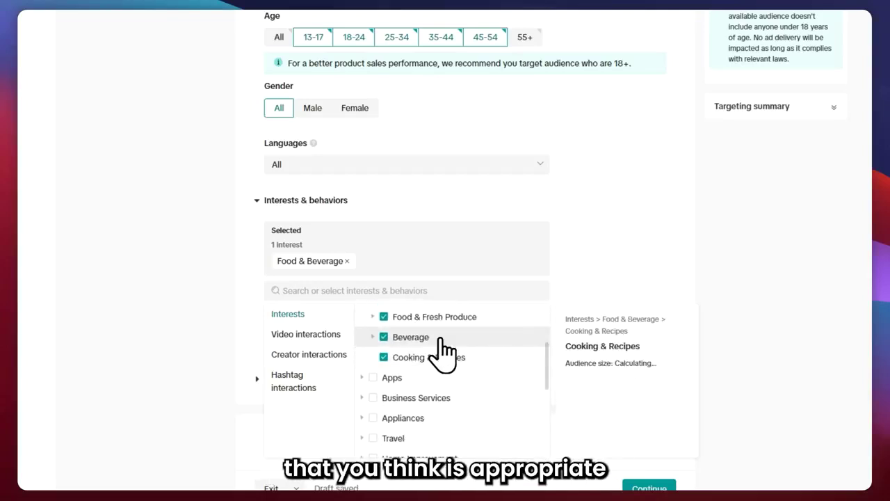
left_click(583, 237)
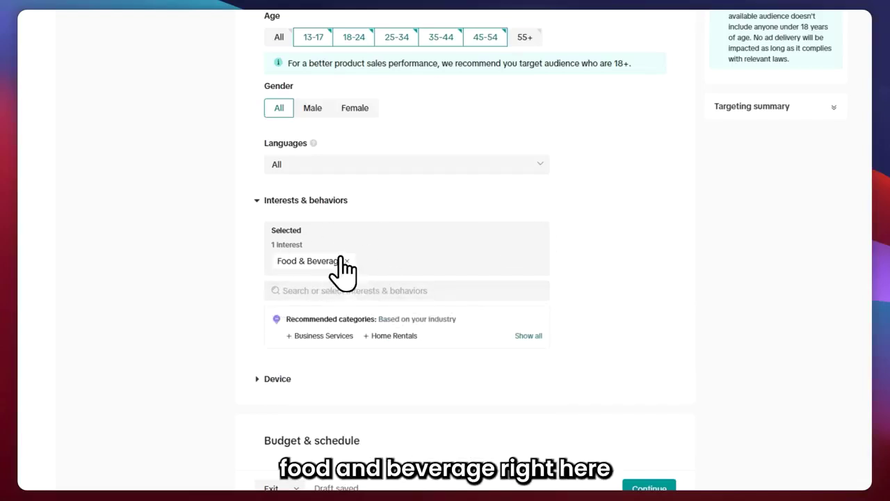
scroll(344, 267, "down", 3)
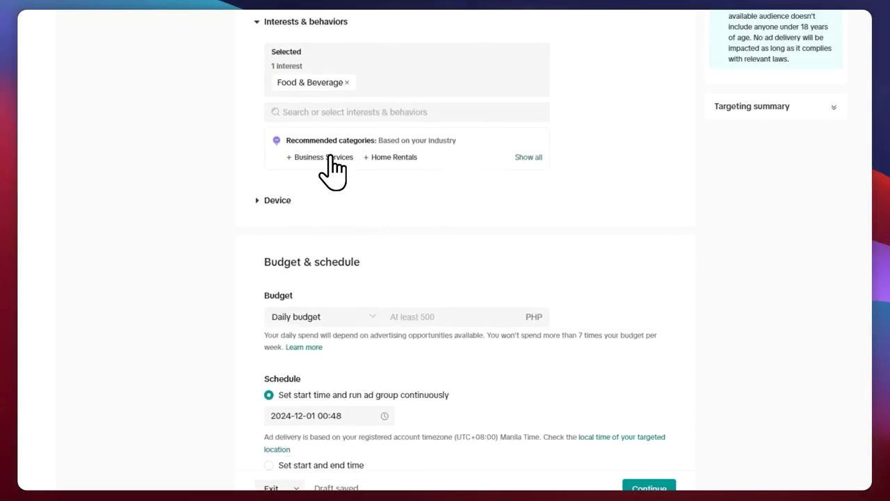
Expand Device targeting and try the iOS, Android and OS version options
left_click(261, 203)
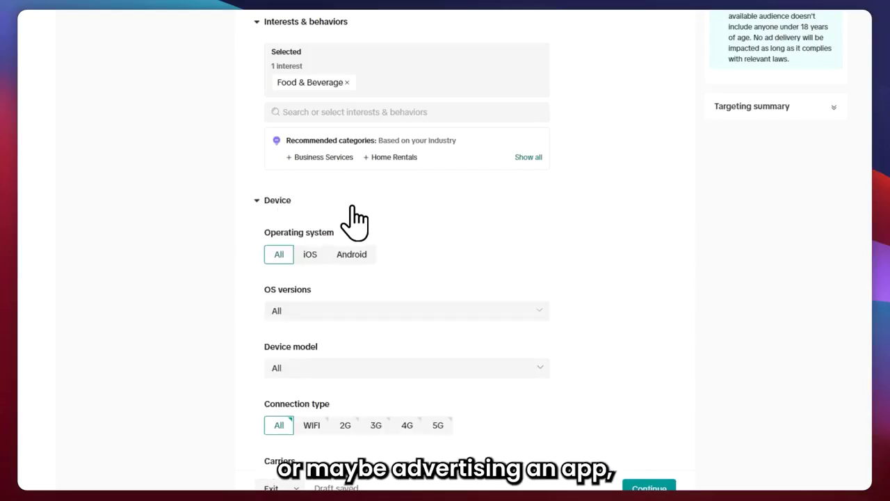
scroll(351, 247, "down", 3)
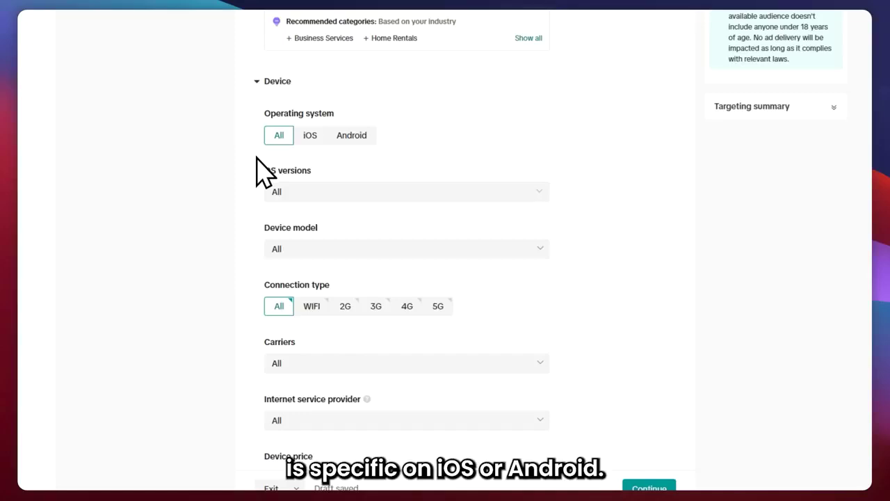
left_click(310, 136)
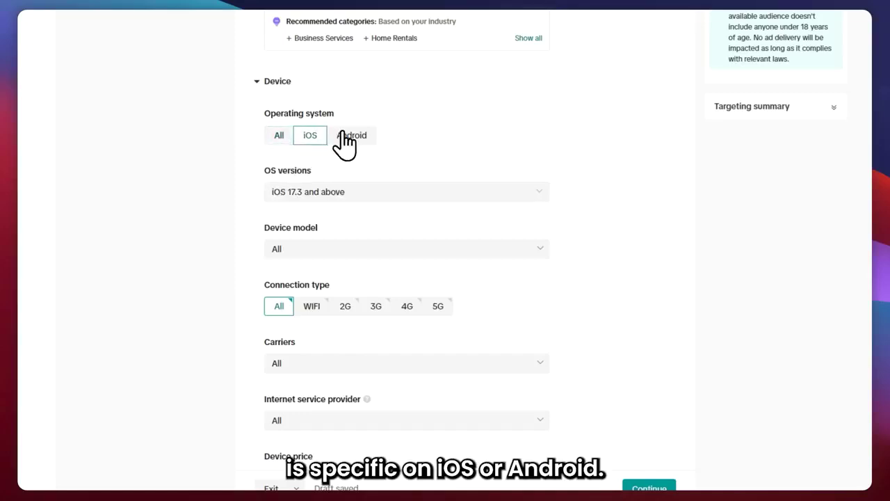
left_click(342, 135)
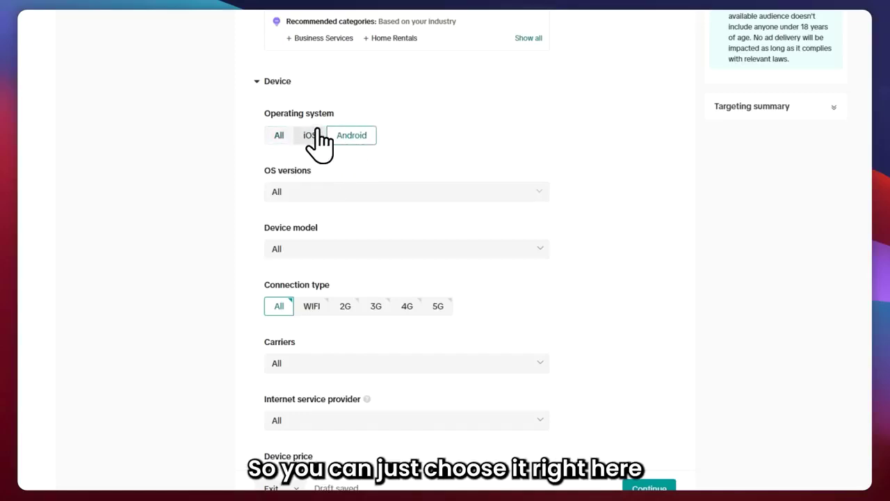
left_click(314, 135)
left_click(327, 197)
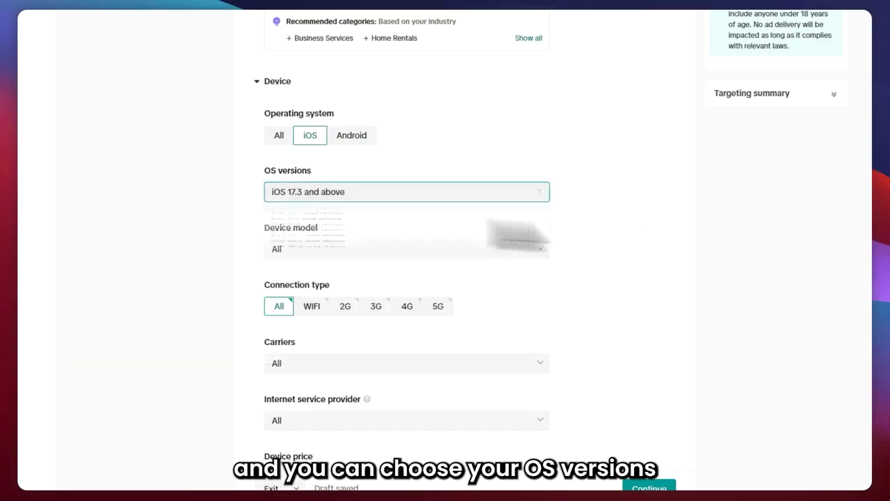
scroll(341, 291, "down", 3)
scroll(334, 264, "up", 3)
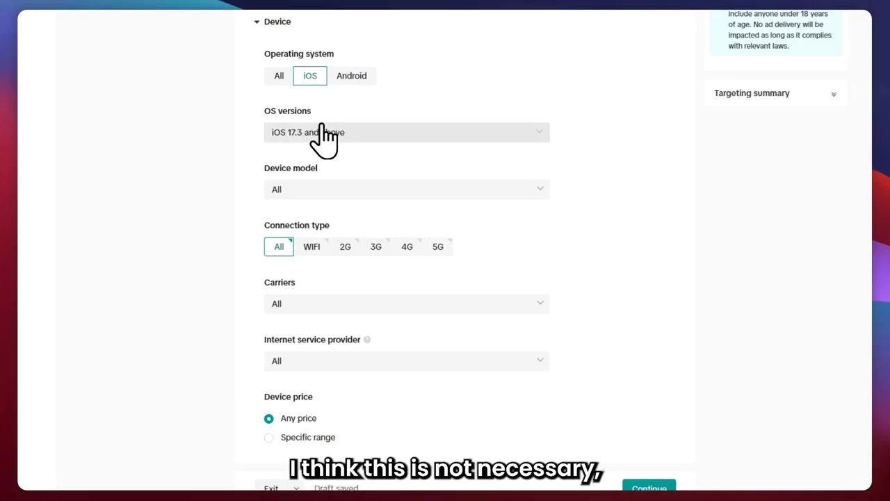
Reset operating system targeting to All
left_click(280, 78)
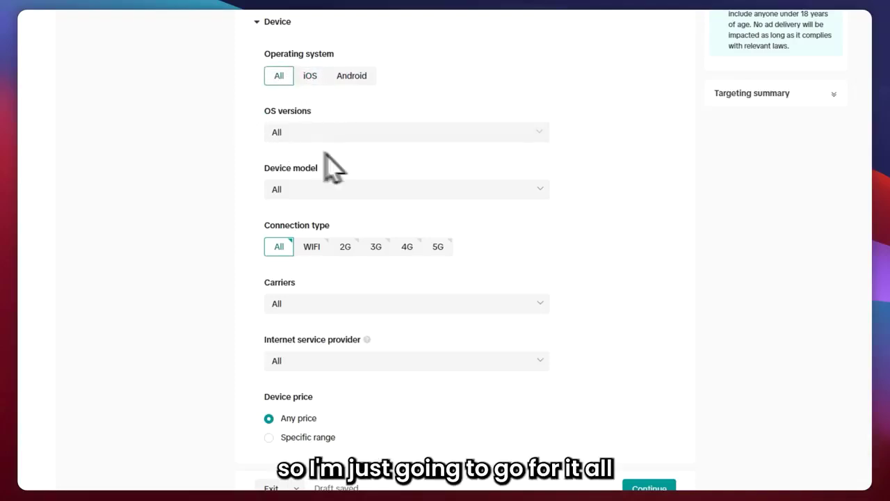
scroll(334, 164, "down", 4)
scroll(396, 157, "up", 2)
scroll(403, 160, "down", 4)
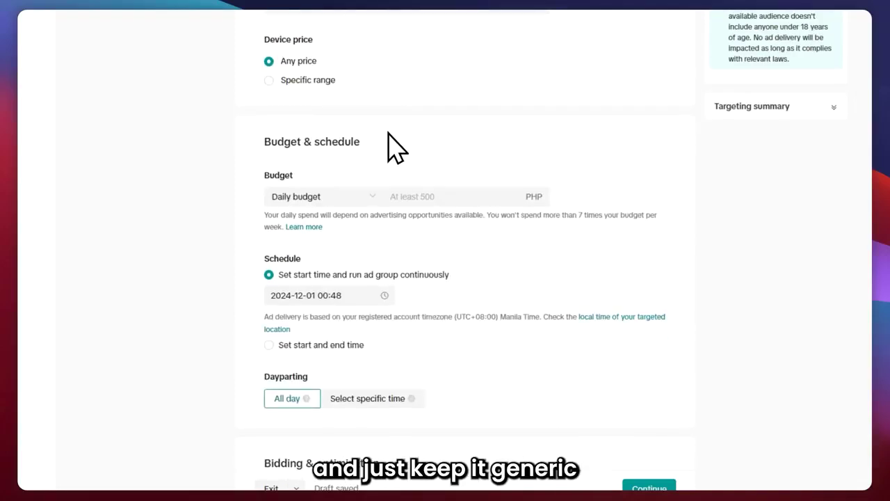
scroll(354, 132, "down", 1)
Set the budget type to Daily budget with an amount of 750 PHP
left_click_drag(243, 83, 385, 88)
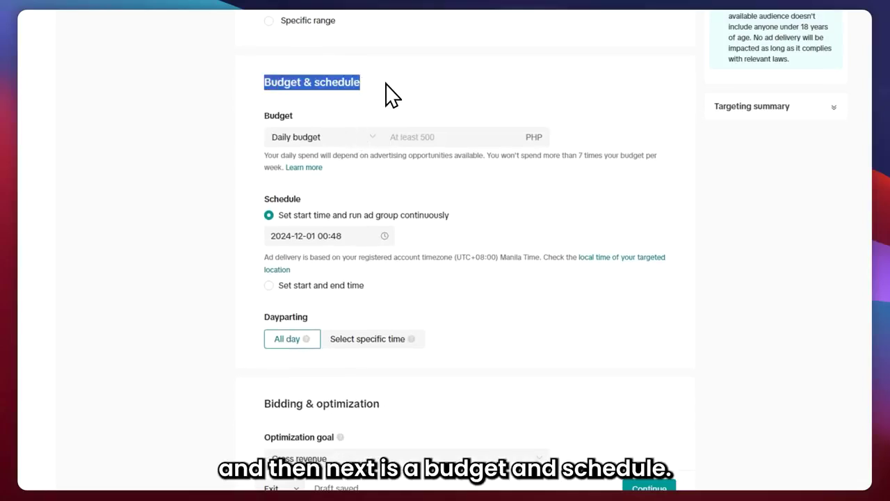
left_click(349, 138)
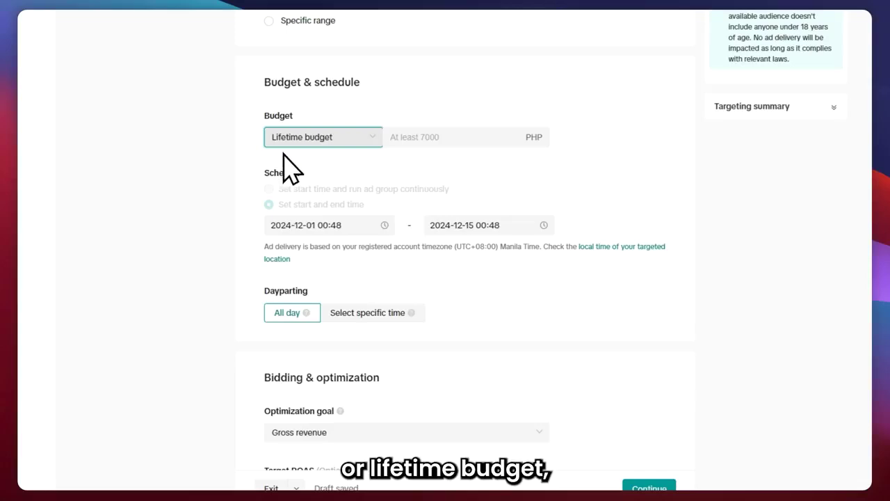
left_click(342, 139)
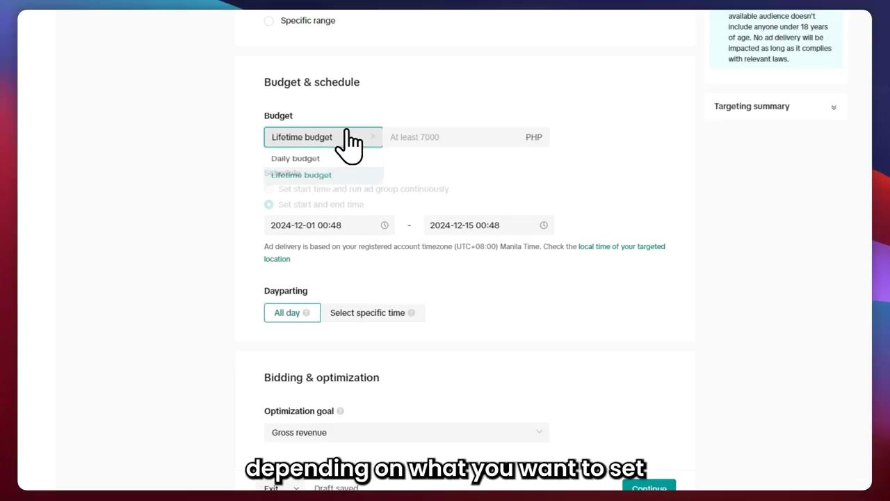
left_click(350, 160)
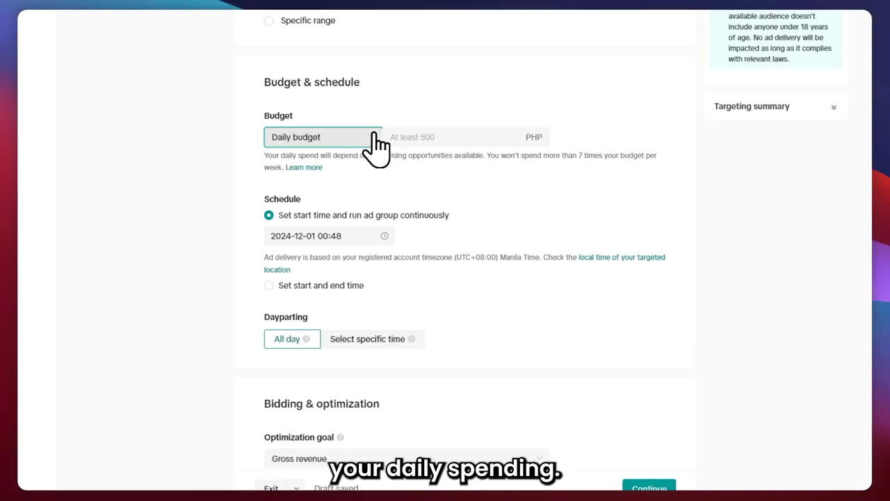
left_click(512, 142)
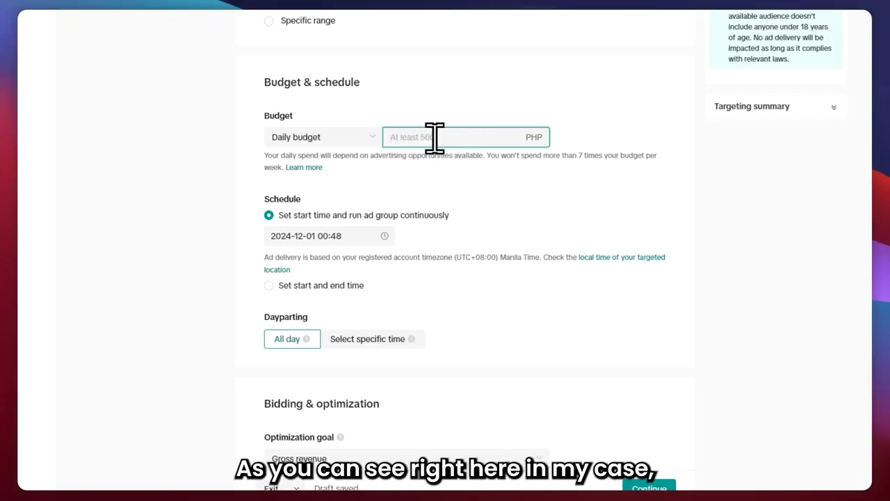
type("750")
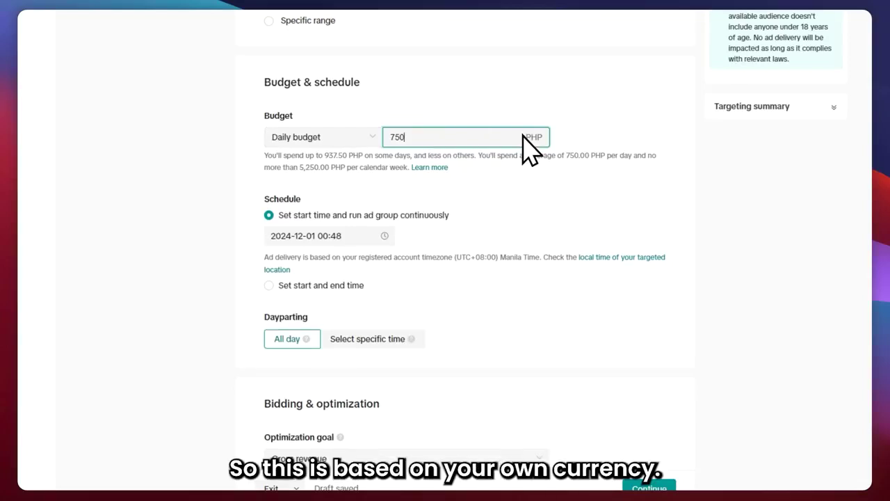
key("Tab")
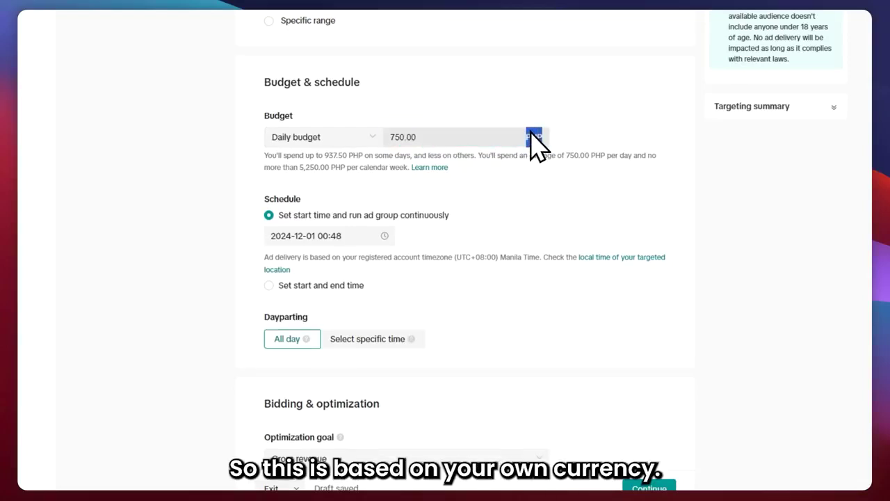
left_click(535, 152)
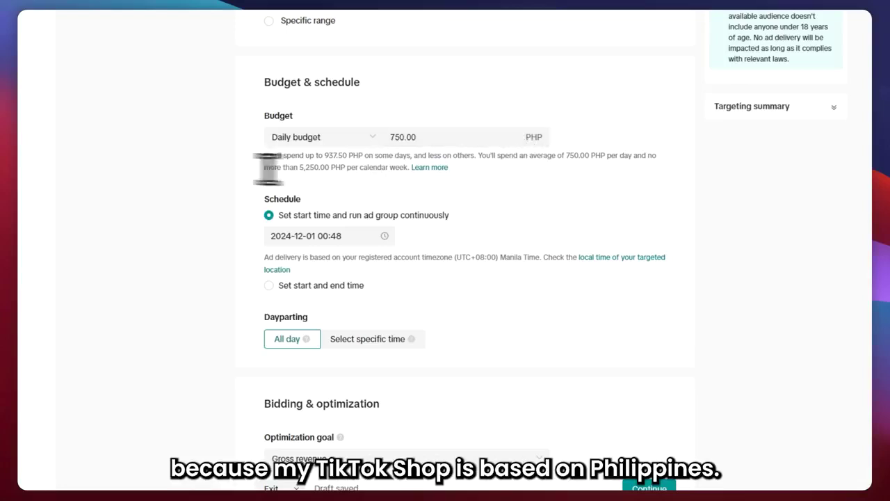
left_click_drag(266, 155, 486, 177)
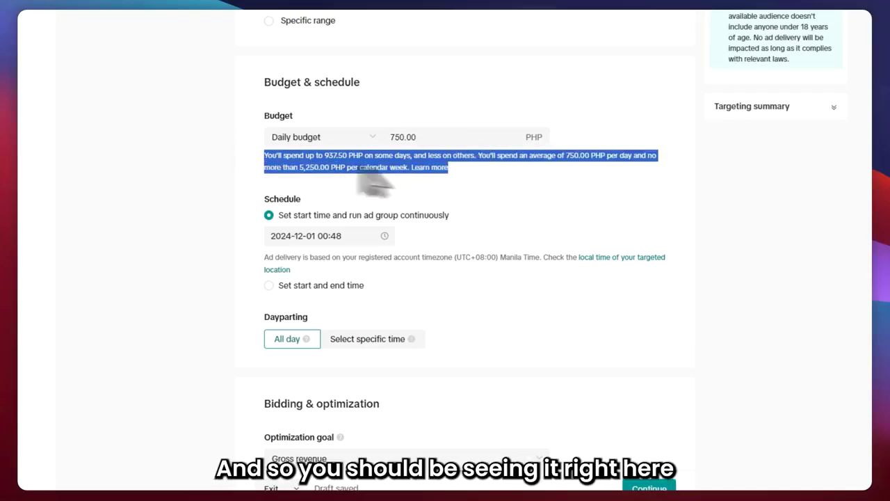
left_click(451, 201)
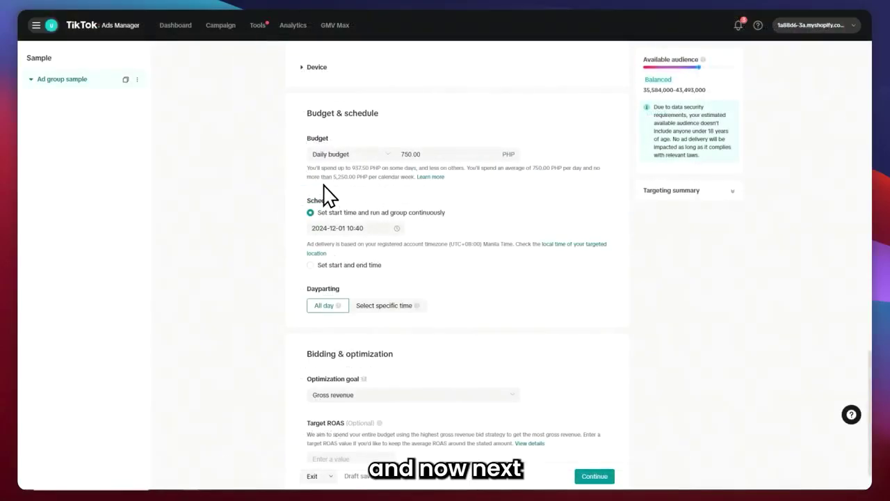
Set the ad group's start time to 15:42 on 2024-12-01
double_click(314, 201)
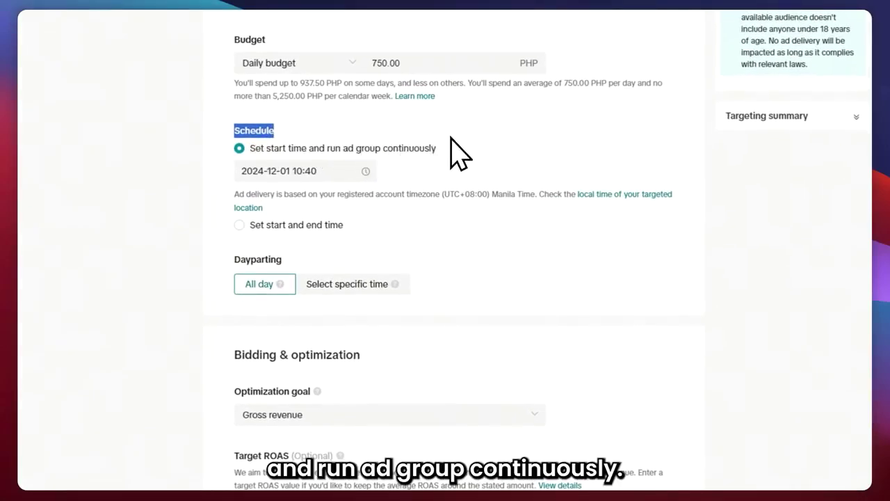
left_click(324, 178)
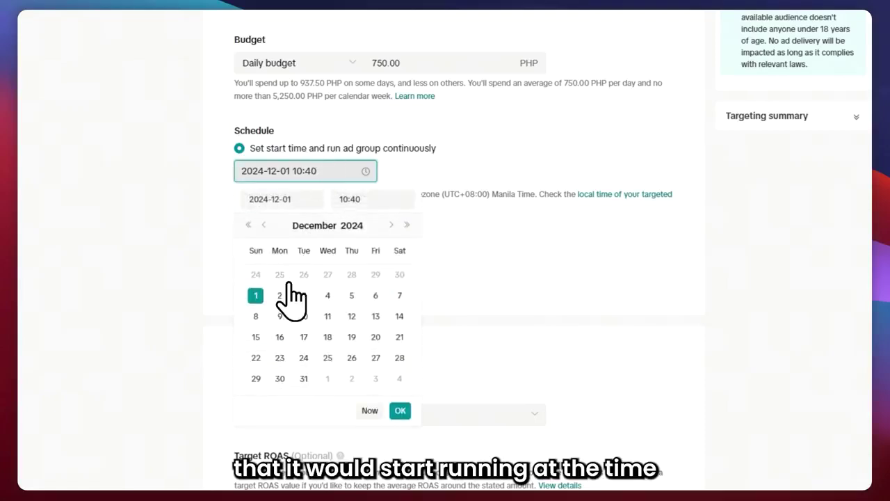
left_click(367, 199)
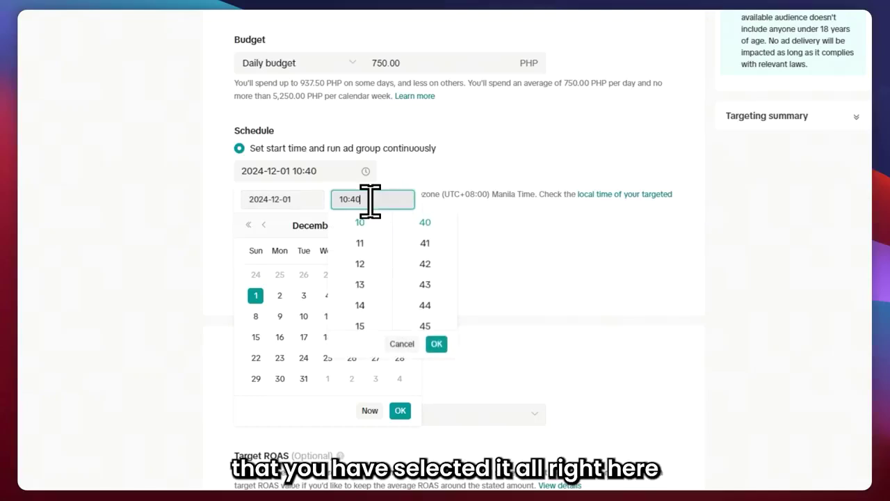
scroll(368, 244, "down", 2)
left_click(367, 243)
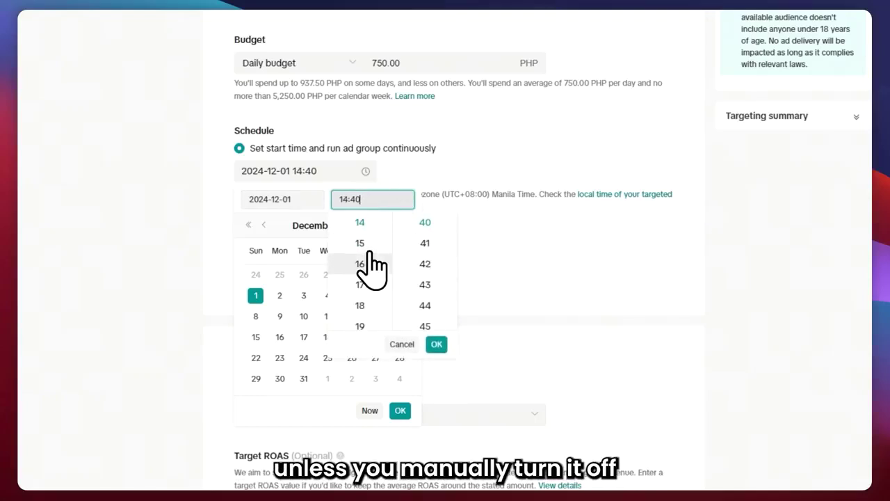
left_click(365, 243)
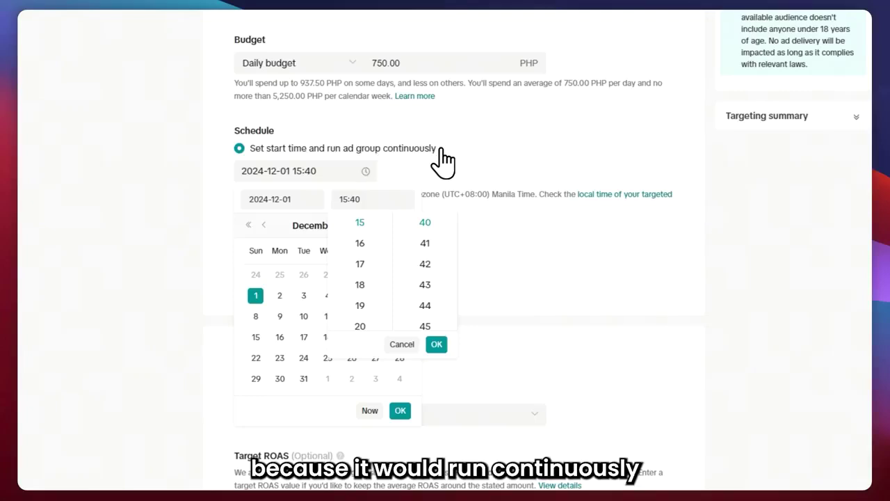
left_click(425, 272)
left_click(477, 229)
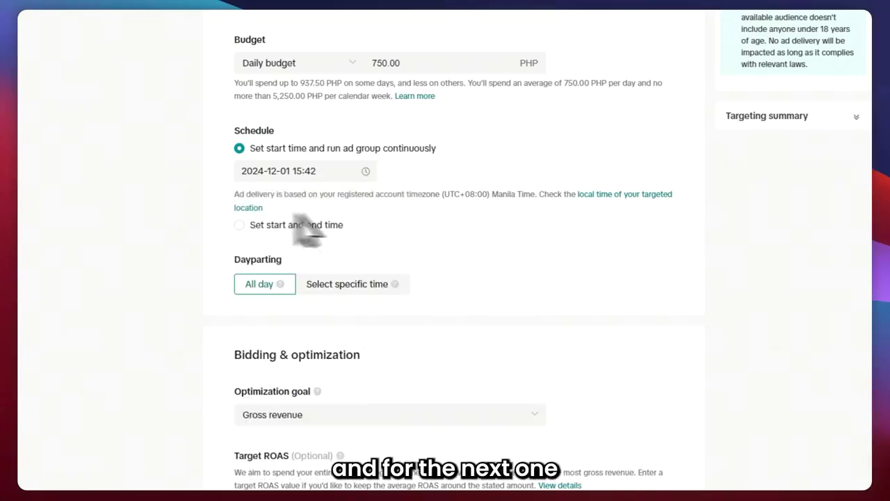
left_click(285, 224)
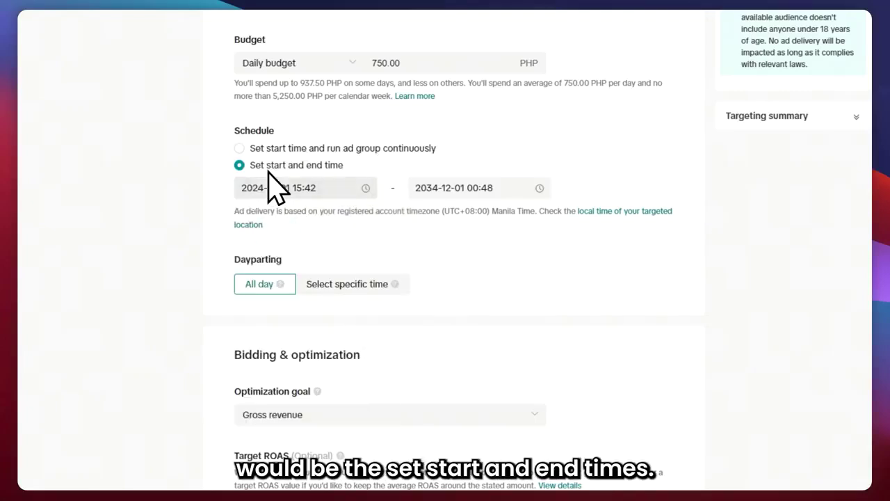
left_click(295, 195)
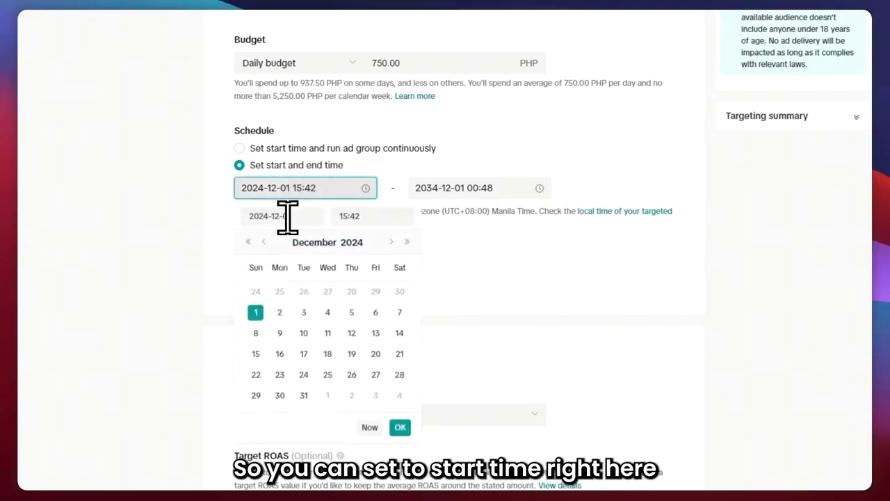
left_click(467, 187)
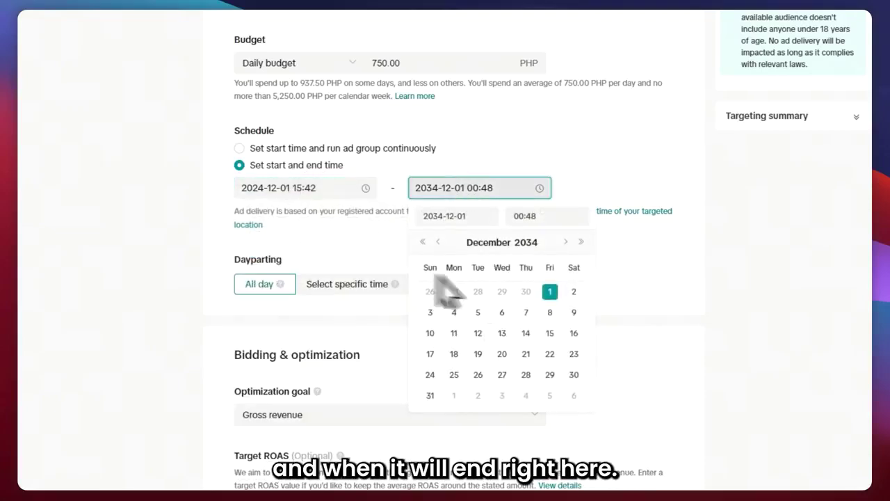
left_click(461, 216)
left_click(525, 217)
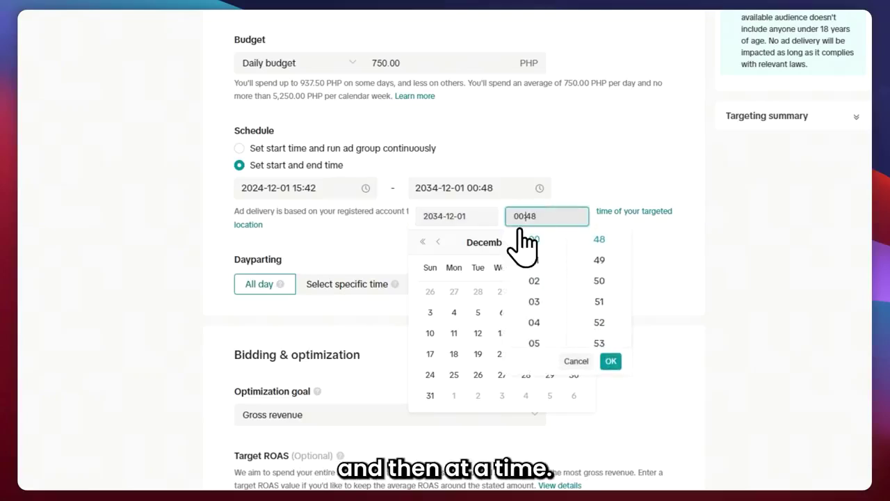
left_click(345, 255)
scroll(320, 254, "down", 1)
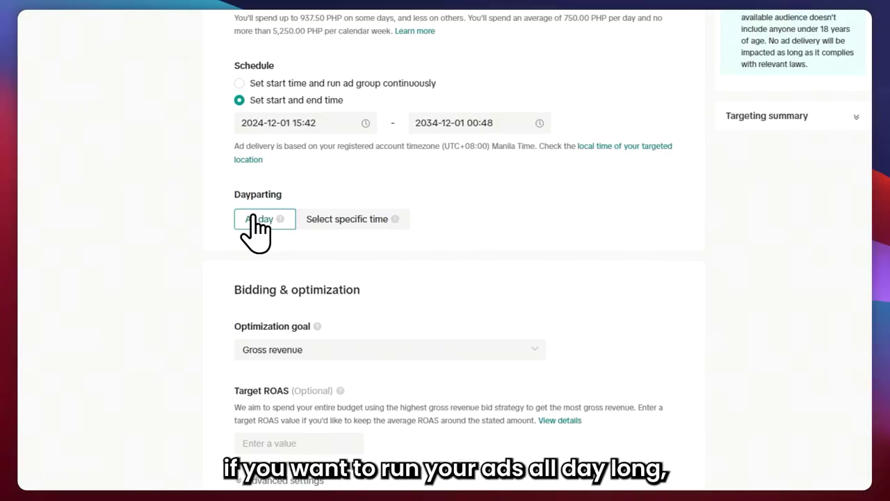
Switch Dayparting to 'Select specific time' and mark Monday 11:00–14:00
left_click(327, 218)
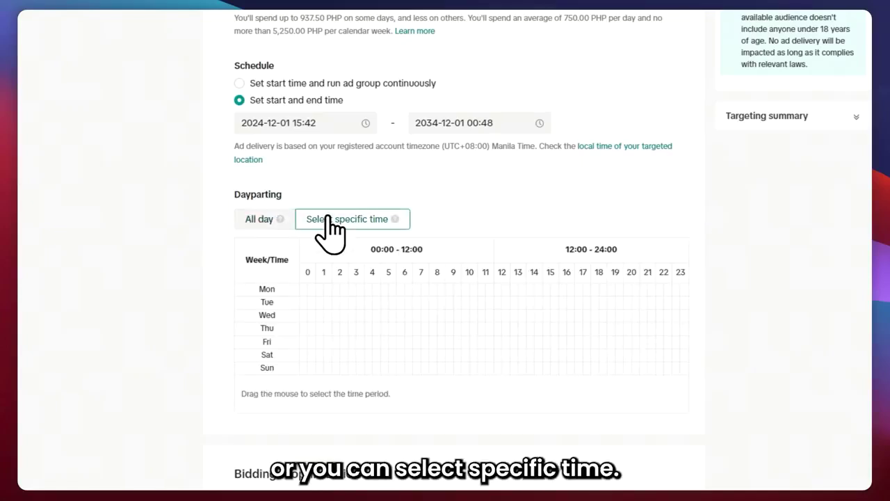
left_click(462, 286)
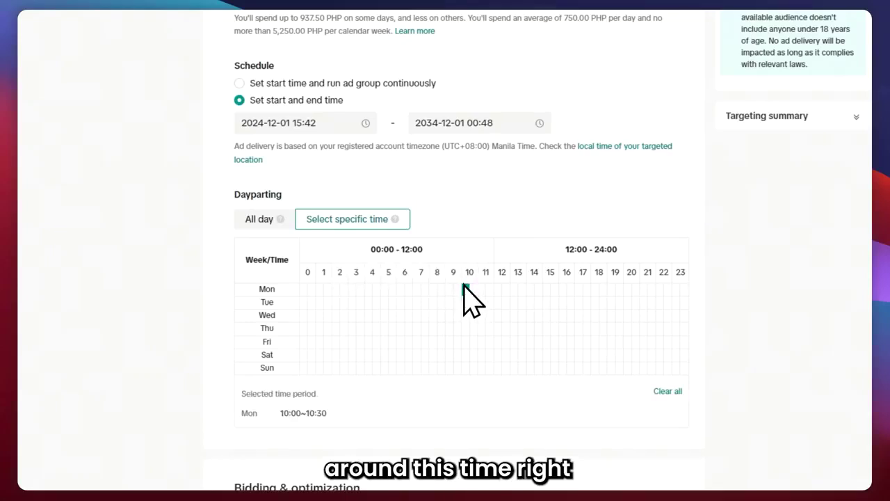
left_click(465, 287)
left_click(481, 288)
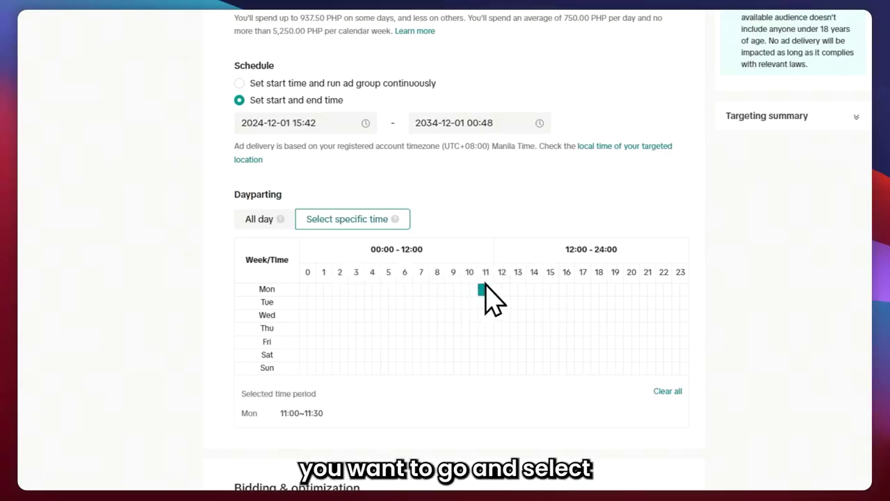
left_click(489, 289)
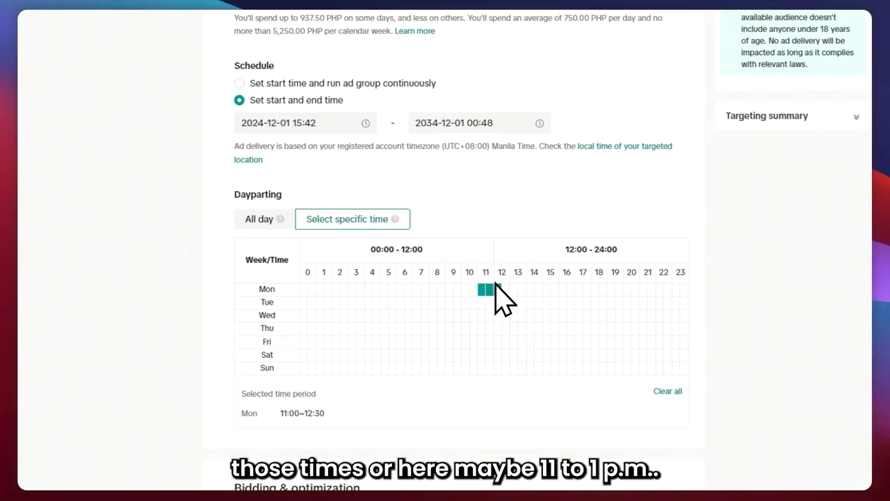
left_click(505, 287)
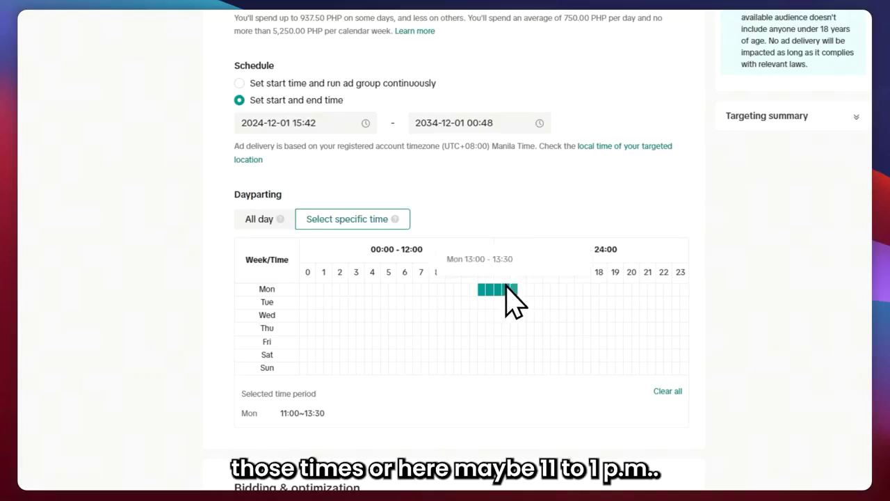
left_click(513, 289)
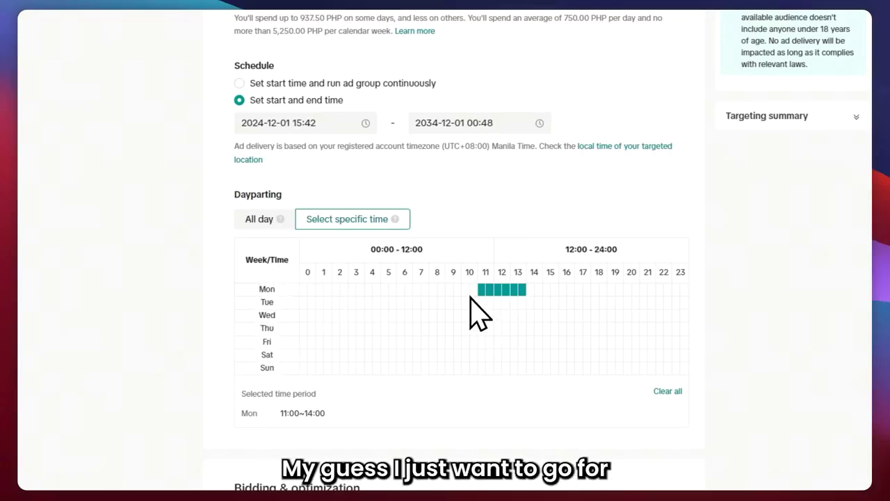
Add 11:00–14:00 for Tuesday through Friday and 19:00–19:30 for Monday through Thursday
left_click_drag(473, 300, 522, 341)
left_click(482, 341)
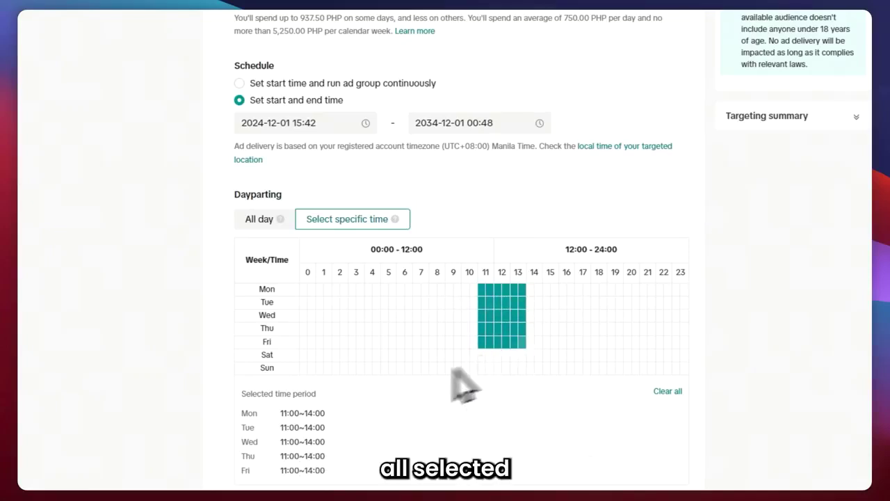
scroll(440, 404, "down", 4)
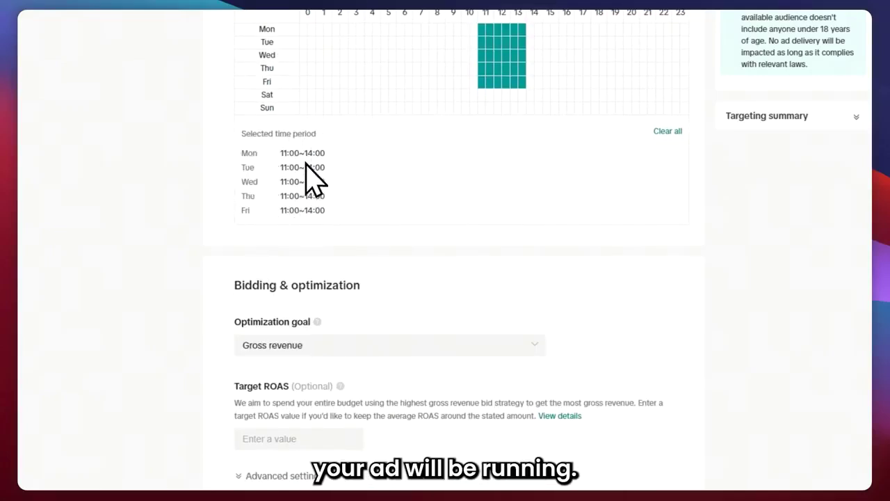
left_click(610, 68)
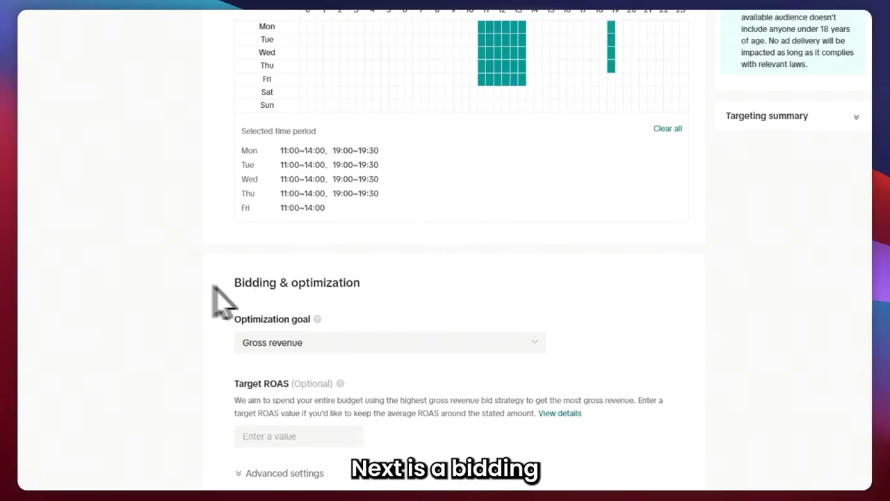
left_click_drag(233, 284, 420, 284)
Set the ad group's optimization goal to Purchases
left_click(417, 291)
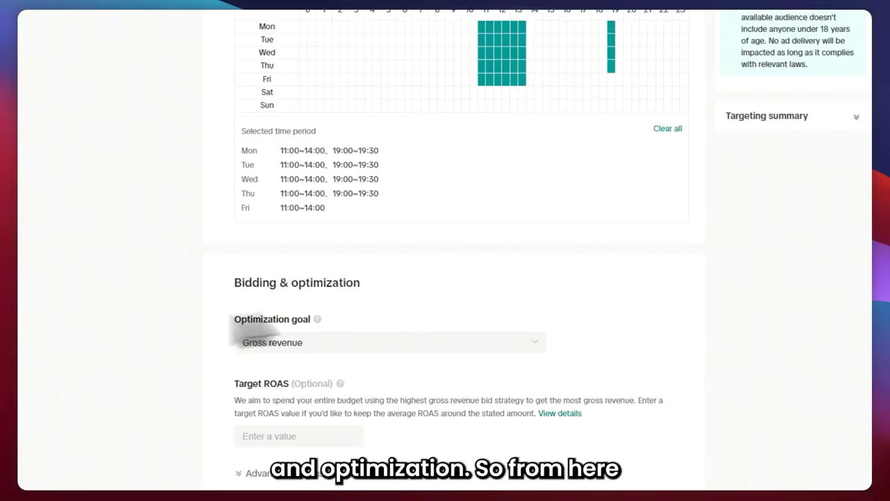
left_click(248, 341)
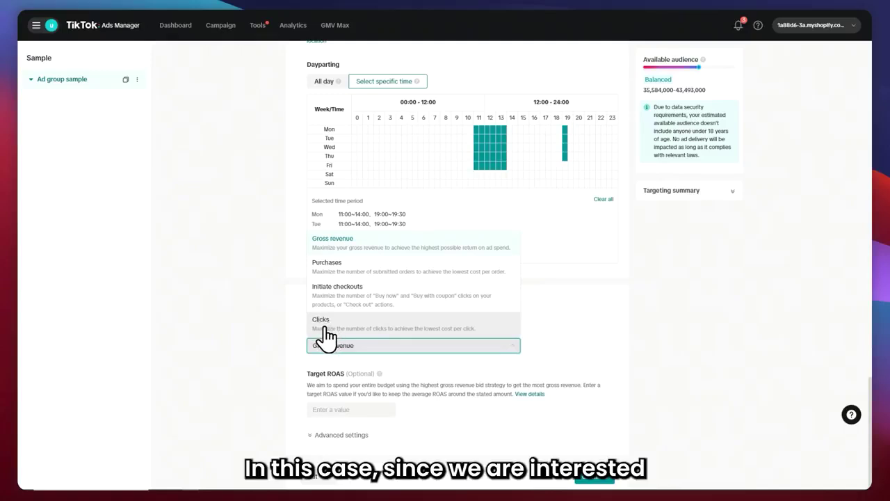
left_click(340, 274)
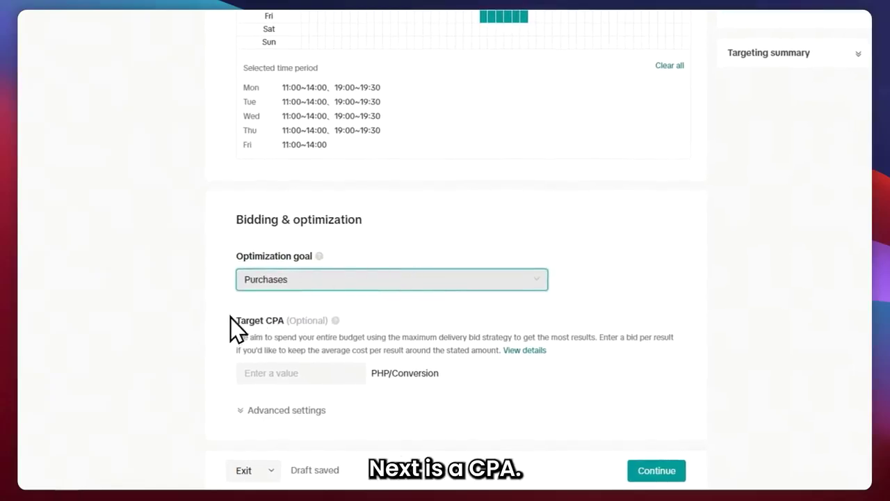
left_click_drag(231, 320, 270, 314)
mouse_move(332, 319)
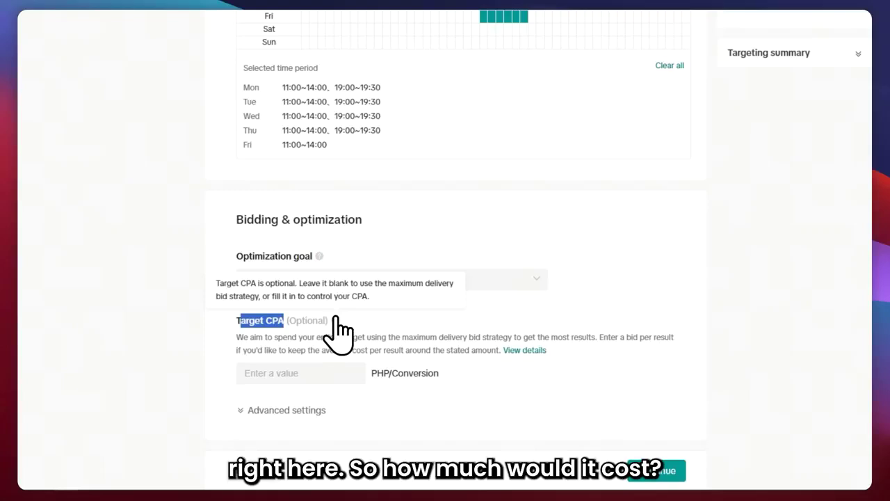
Leave Target CPA (PHP per conversion) blank, expand Advanced settings, and continue to the ad
left_click(294, 370)
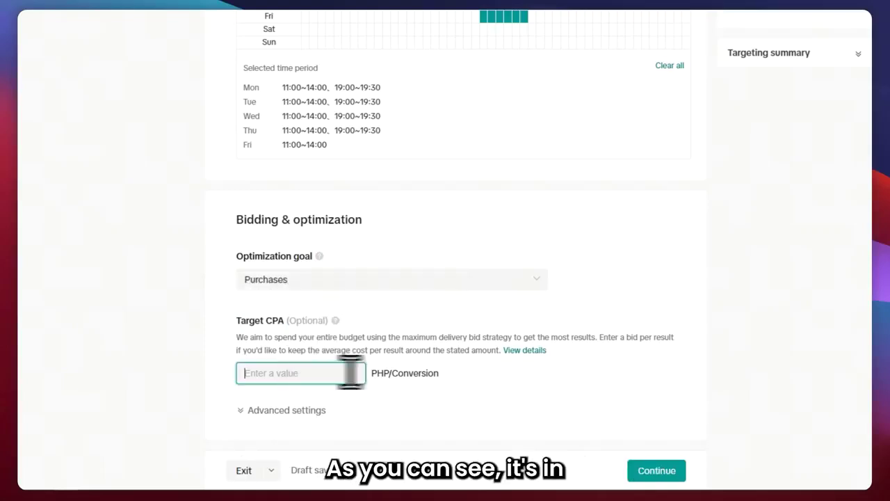
double_click(382, 373)
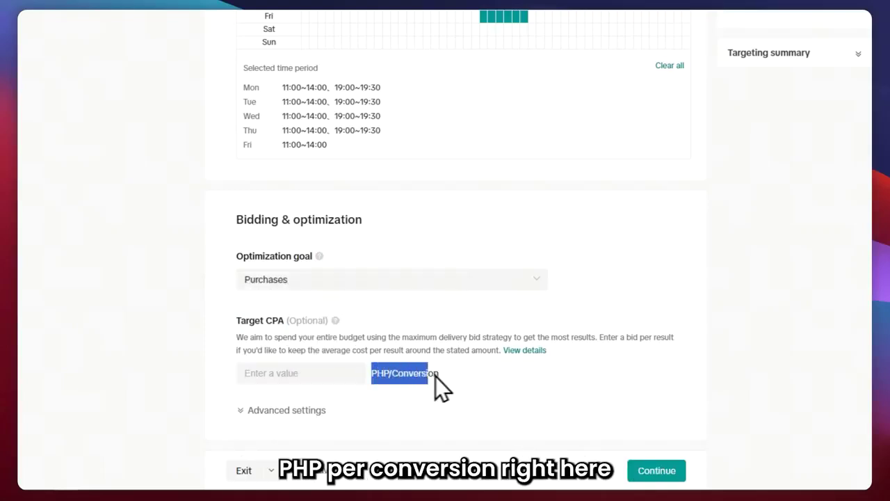
left_click(385, 373)
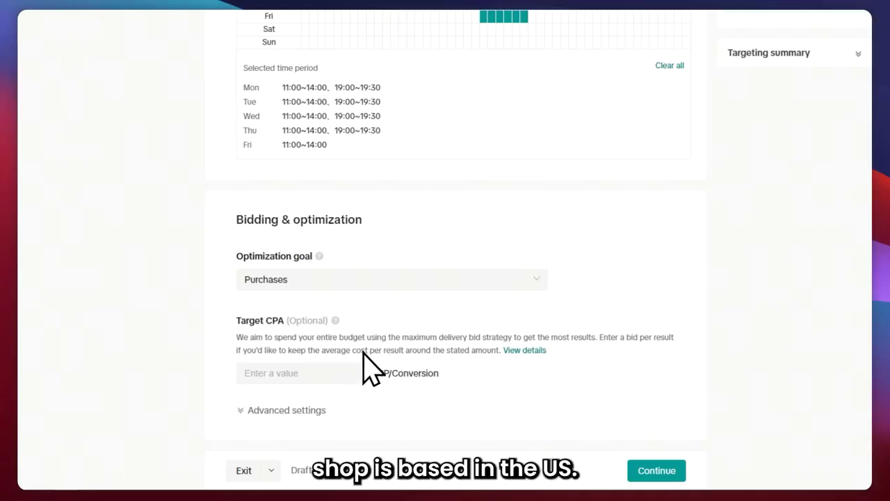
left_click(267, 372)
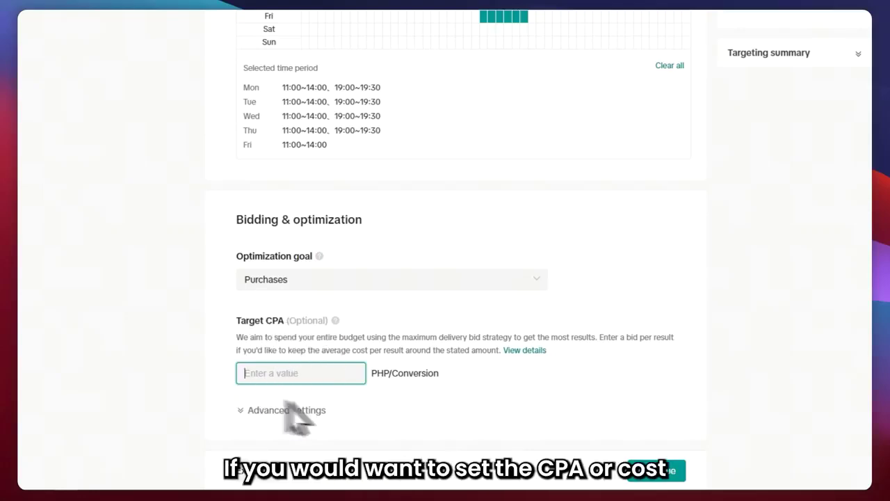
left_click(288, 407)
scroll(288, 340, "down", 3)
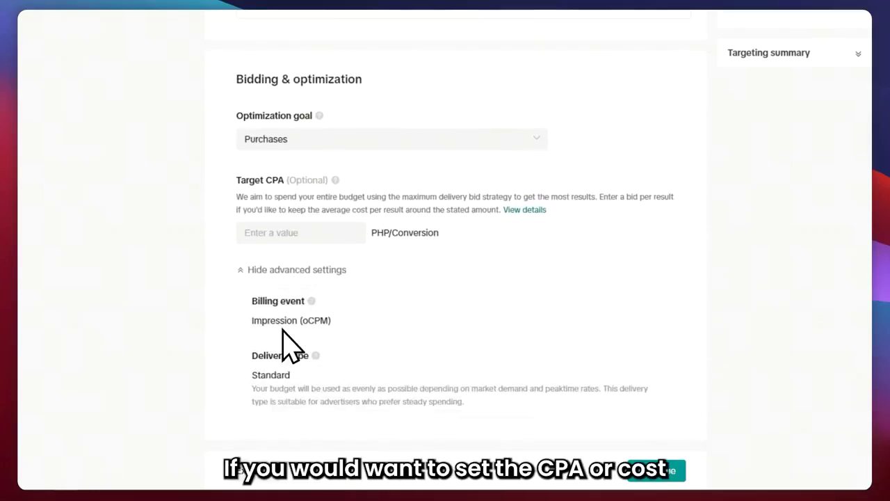
scroll(399, 345, "up", 2)
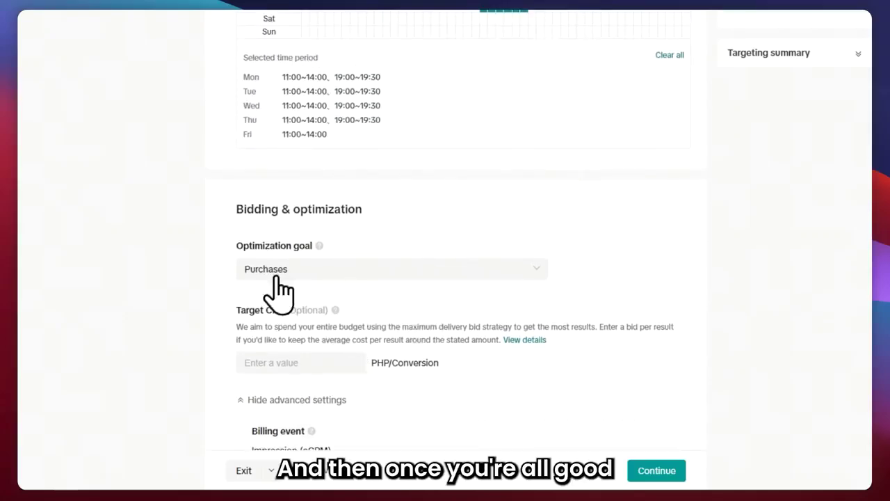
scroll(278, 292, "down", 2)
scroll(327, 153, "up", 4)
scroll(431, 188, "down", 3)
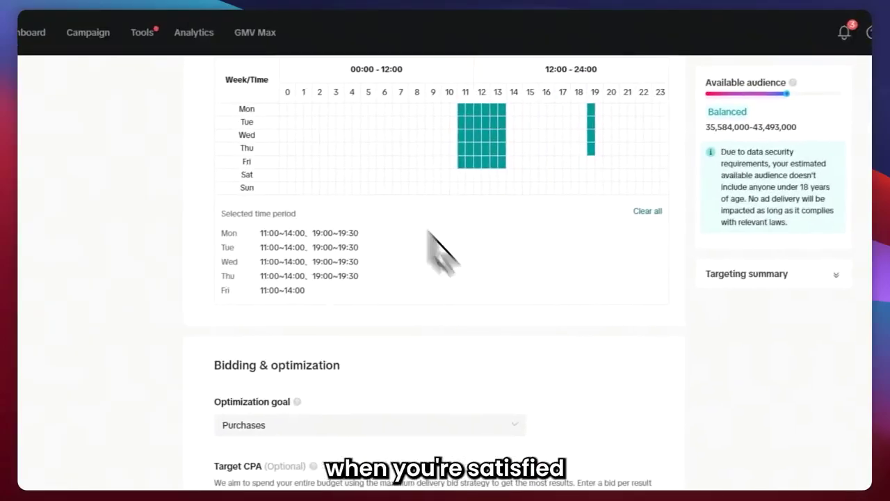
scroll(588, 480, "down", 1)
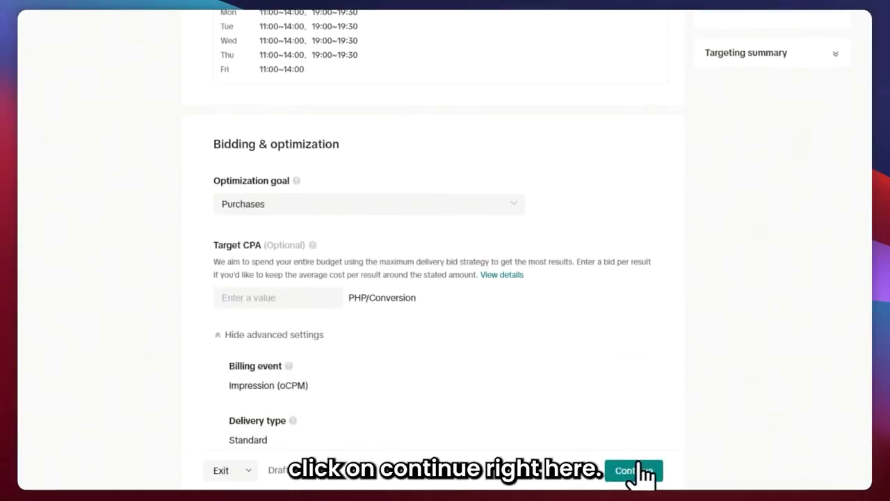
left_click(633, 471)
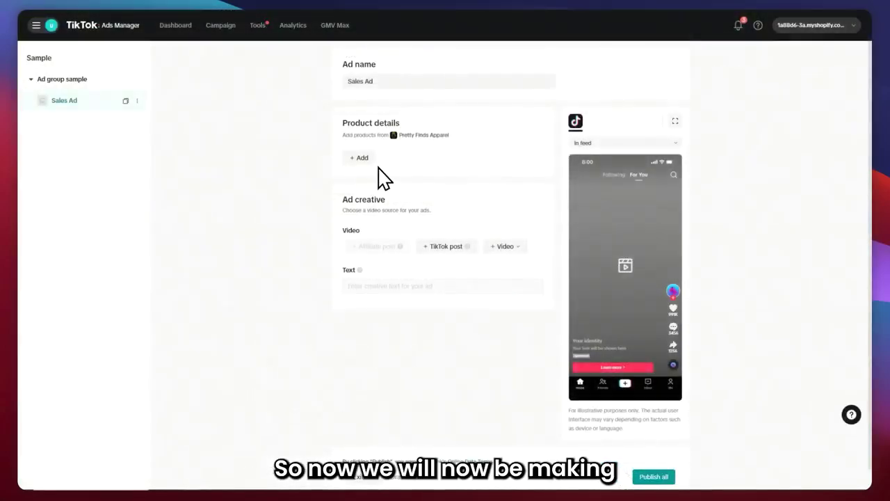
double_click(362, 65)
left_click_drag(379, 82, 349, 84)
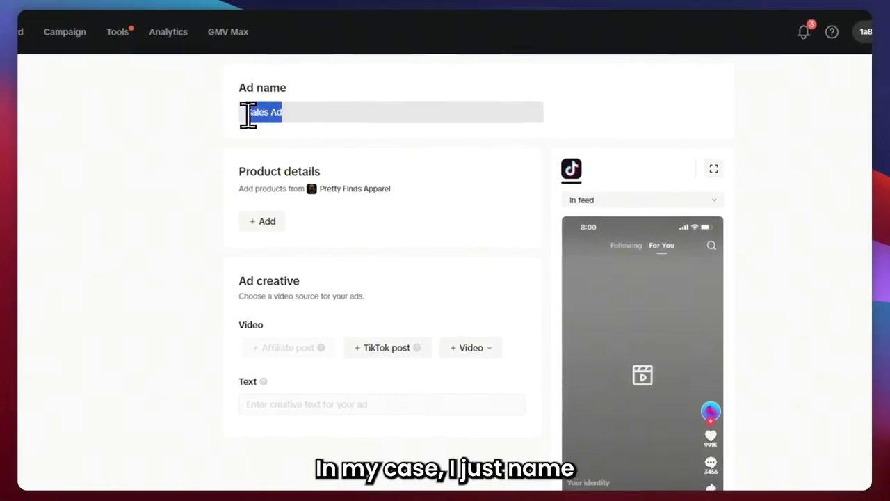
left_click(230, 153)
left_click_drag(238, 171, 325, 175)
left_click_drag(239, 189, 389, 186)
left_click(348, 212)
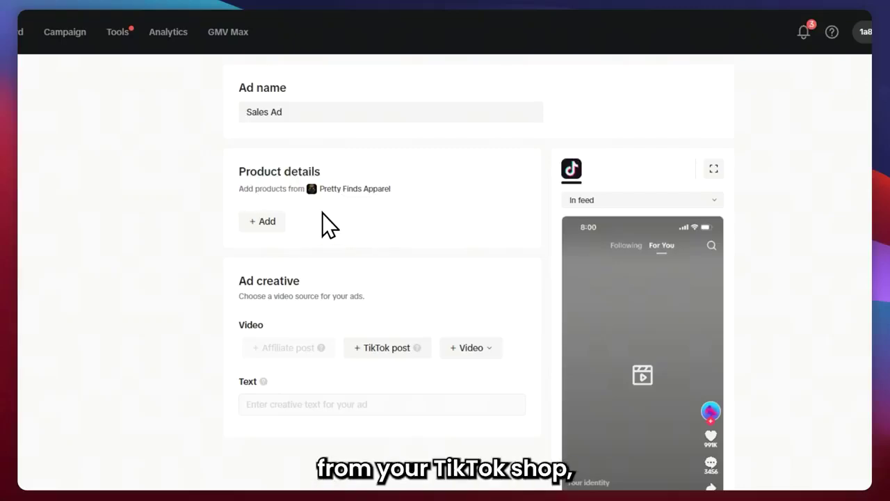
left_click(272, 223)
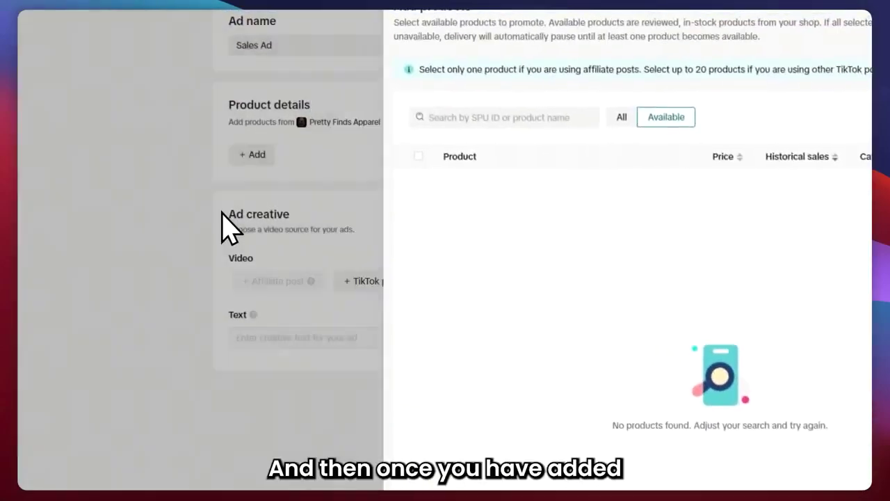
left_click(221, 211)
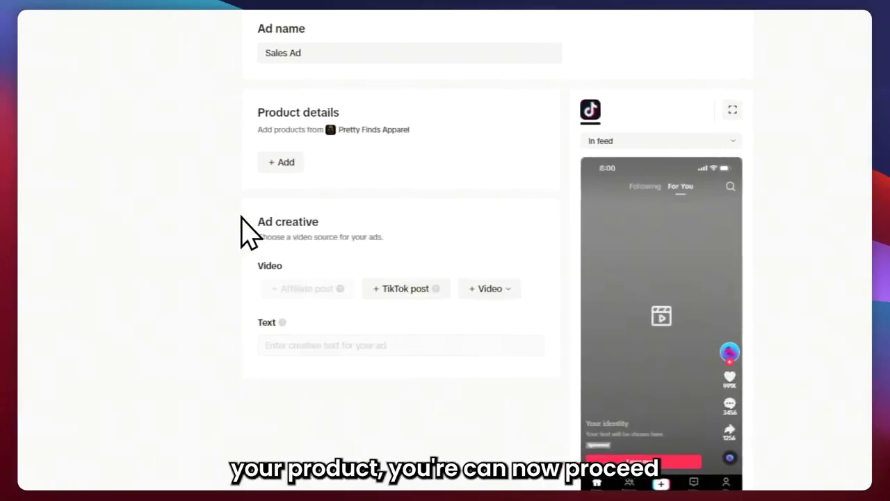
left_click_drag(262, 223, 354, 226)
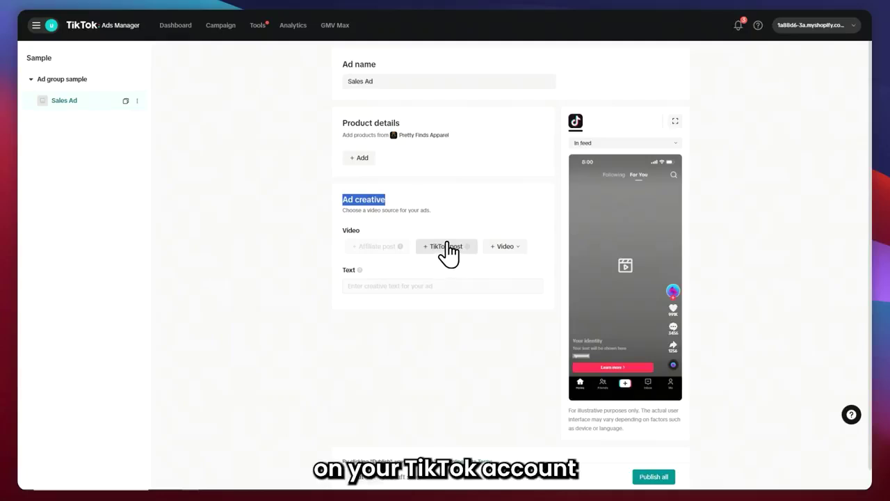
Upload the Pink and Red Typographic Hair Care video as the ad's creative
left_click(518, 250)
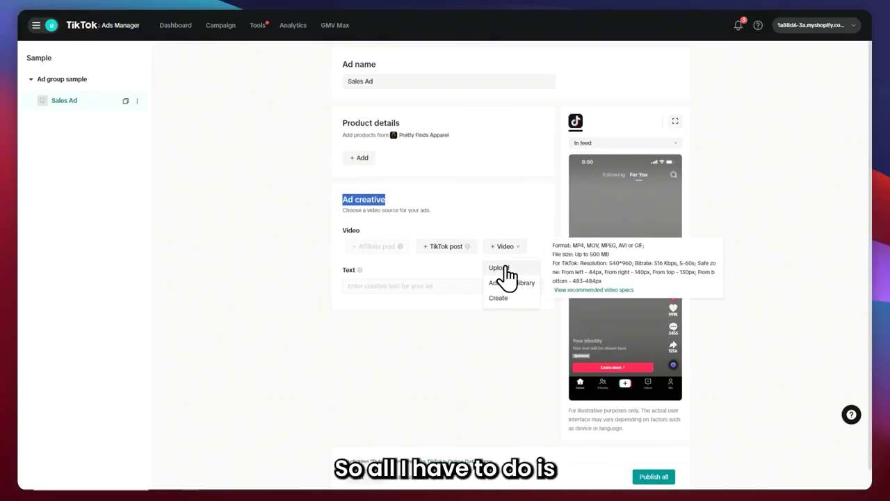
left_click(511, 271)
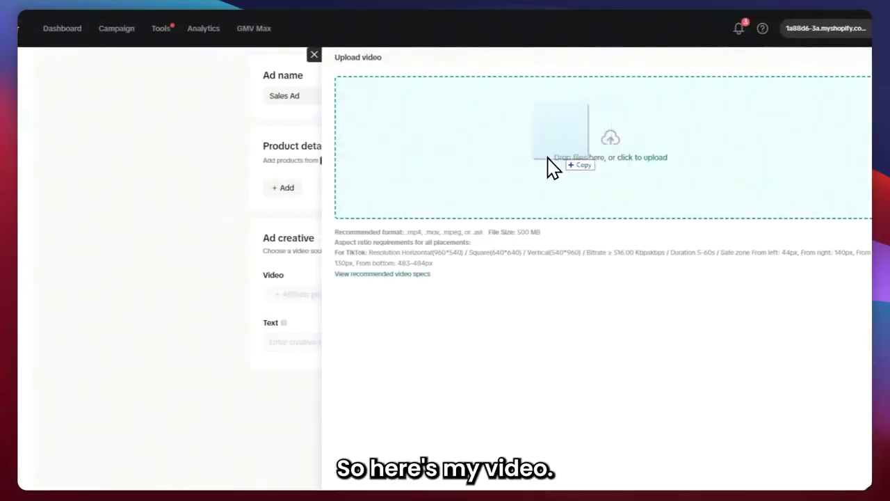
left_click_drag(548, 167, 578, 158)
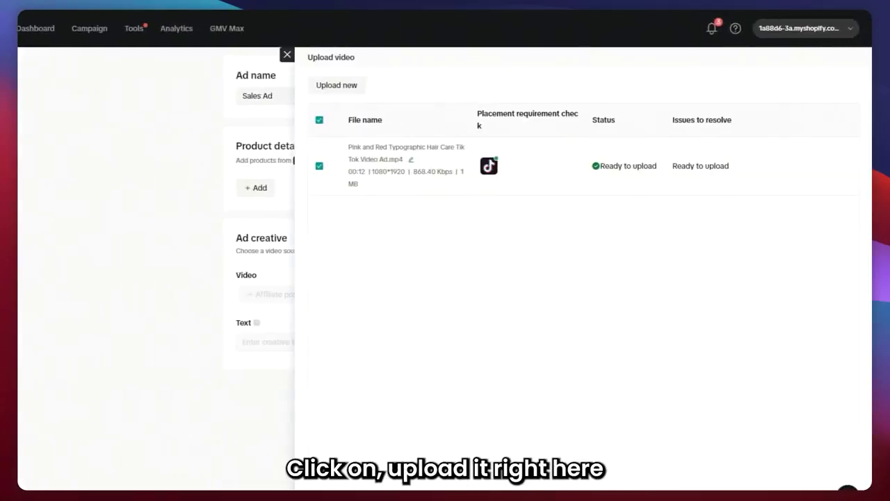
left_click(820, 480)
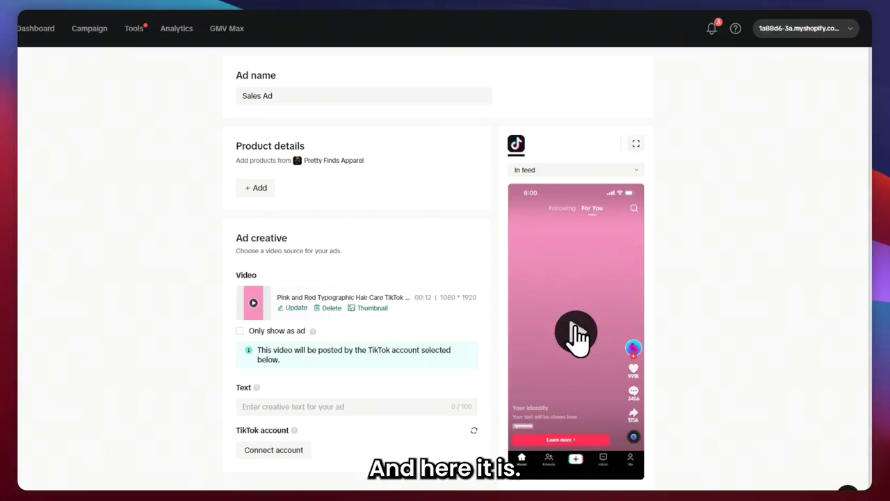
Turn 'Only show as ad' on and back off so the video can also post publicly
scroll(479, 324, "left", 1)
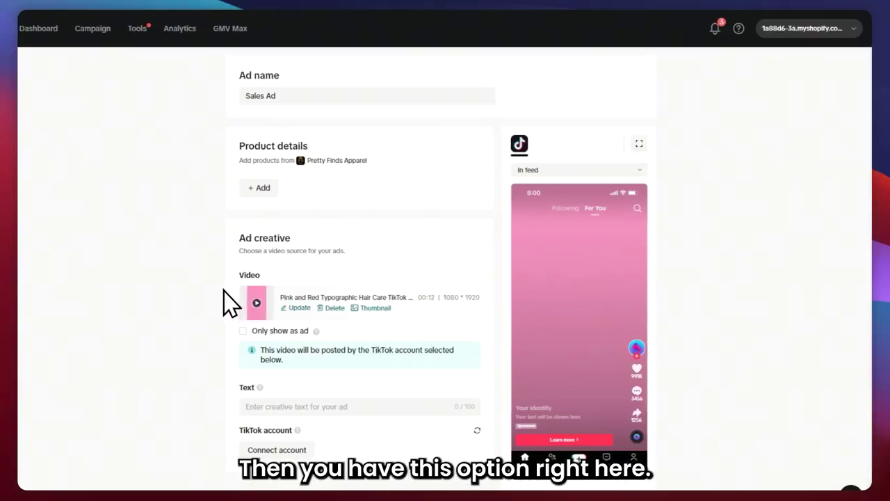
left_click(307, 327)
mouse_move(317, 331)
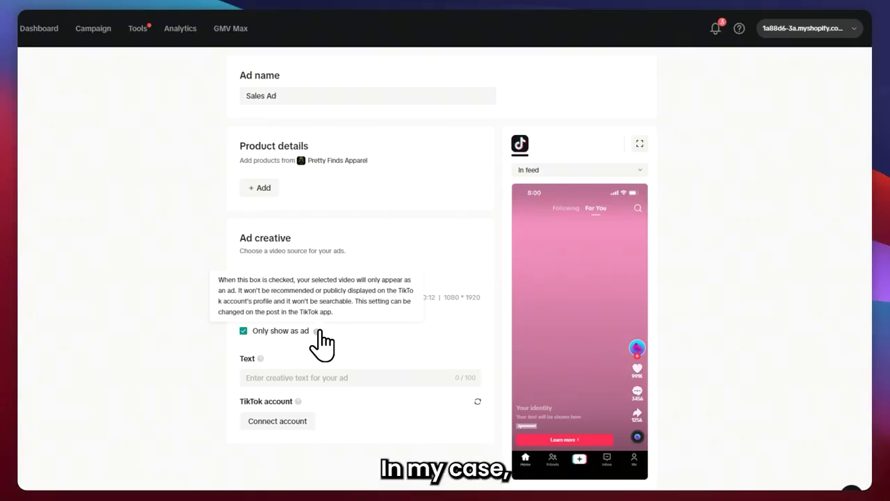
left_click(244, 330)
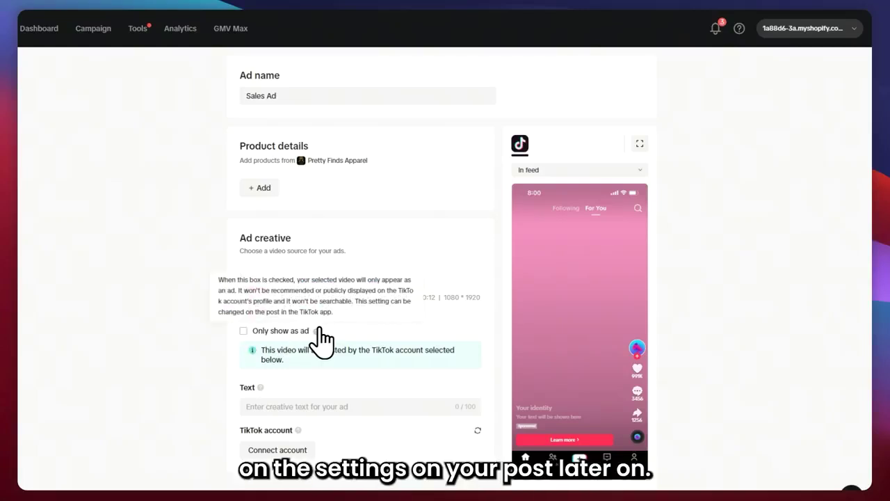
scroll(294, 387, "down", 1)
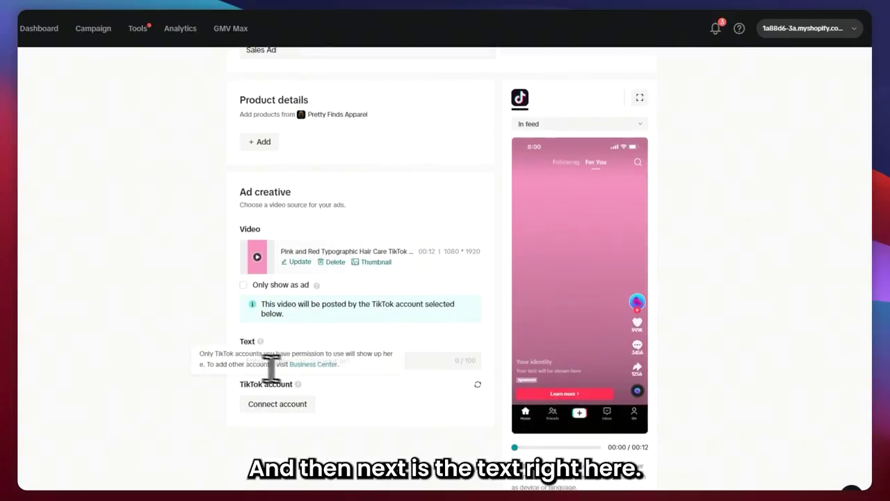
mouse_move(262, 341)
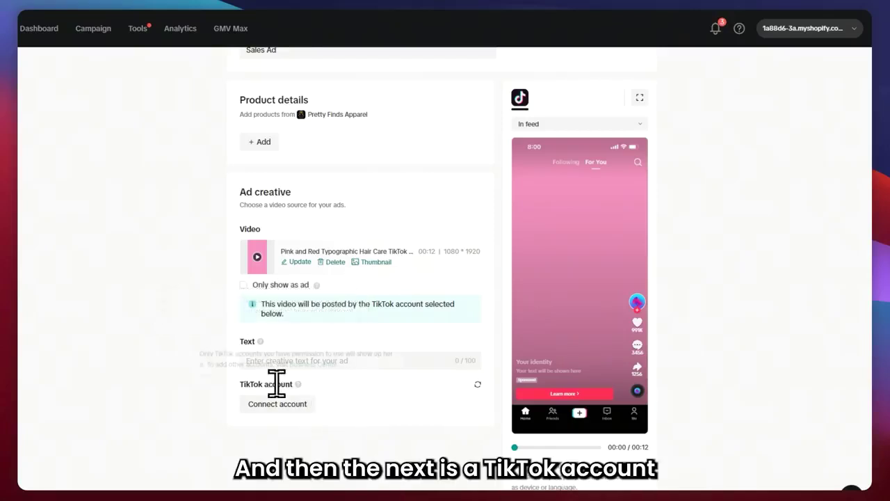
left_click_drag(258, 384, 299, 391)
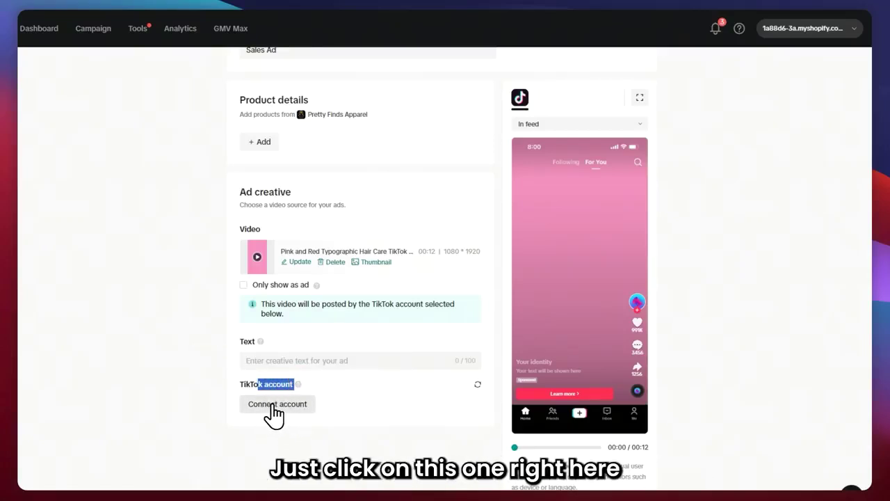
Connect a TikTok account and continue through the Authorize with TikTok permissions popup
left_click(272, 407)
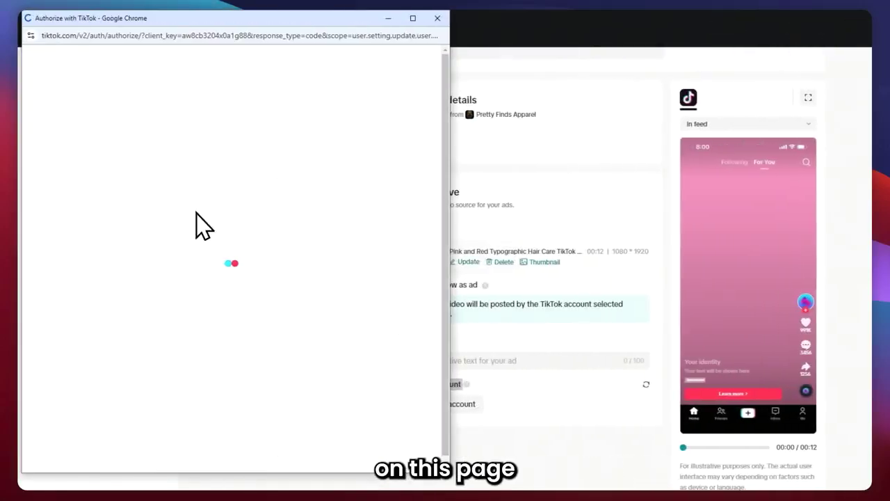
scroll(247, 252, "down", 2)
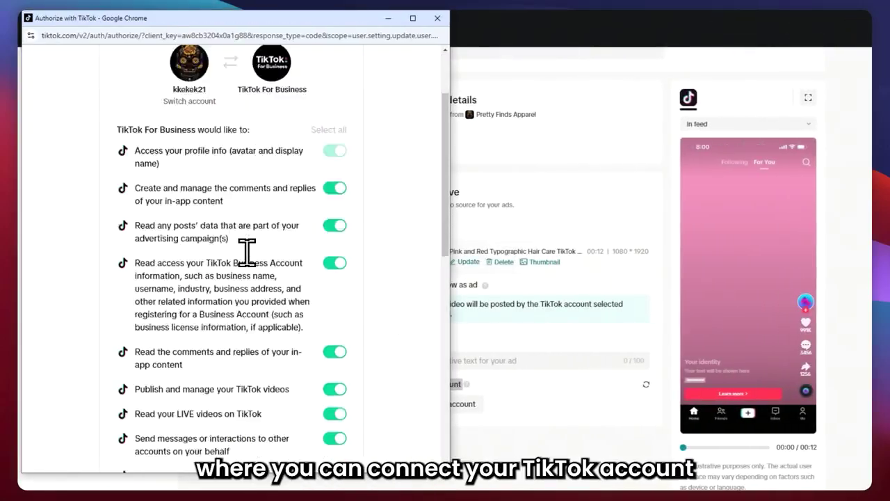
scroll(247, 251, "down", 7)
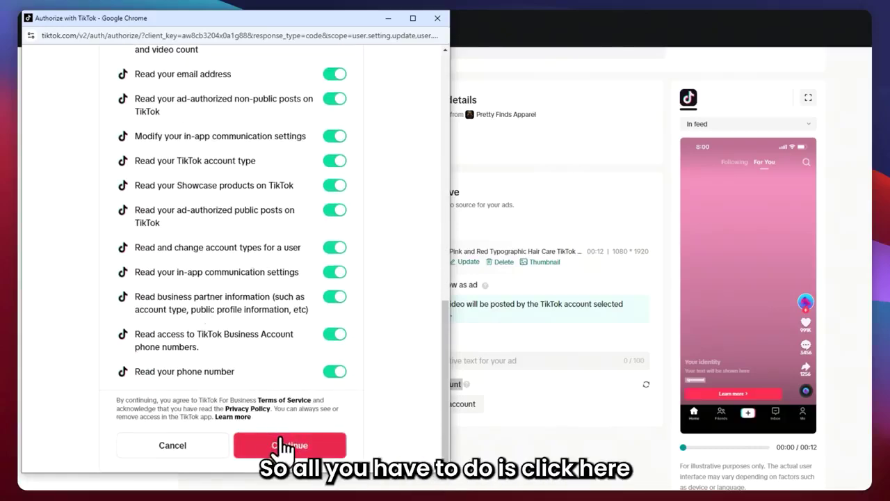
left_click(283, 440)
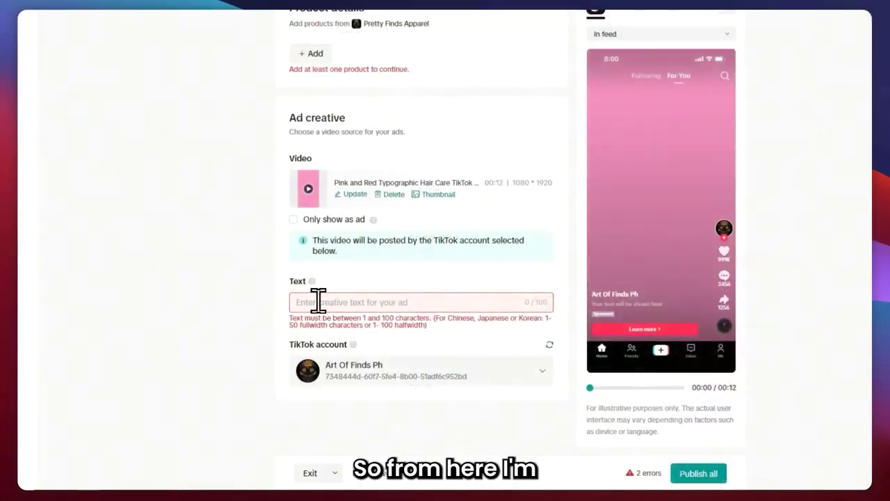
Enter the ad caption 'BUY 1 TAKE 1' and choose Publish all
type("BUY 1 T")
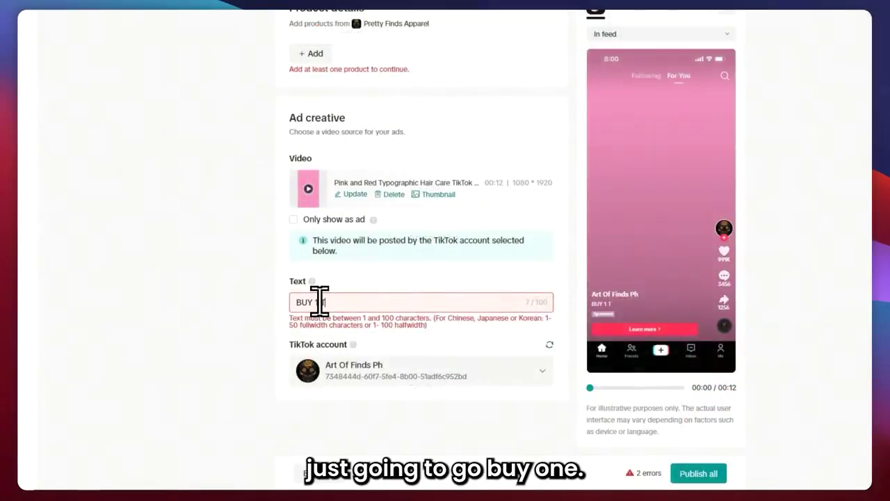
type("AKE 1")
left_click(499, 285)
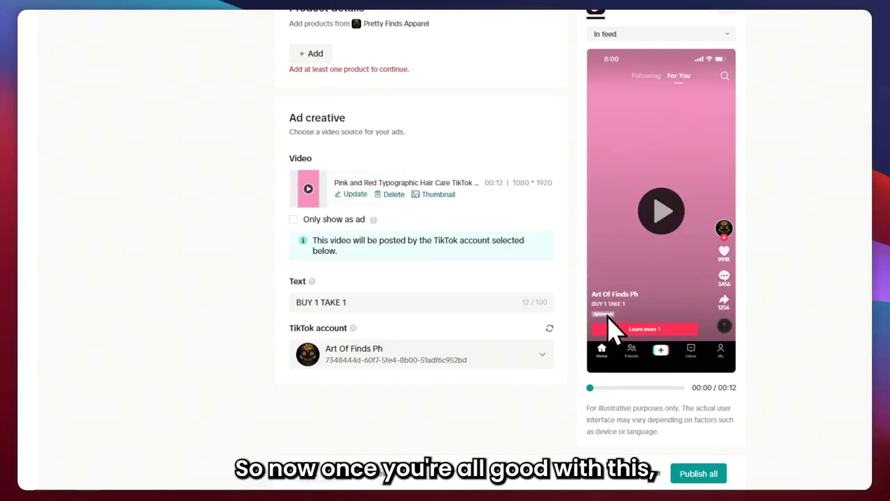
left_click(704, 473)
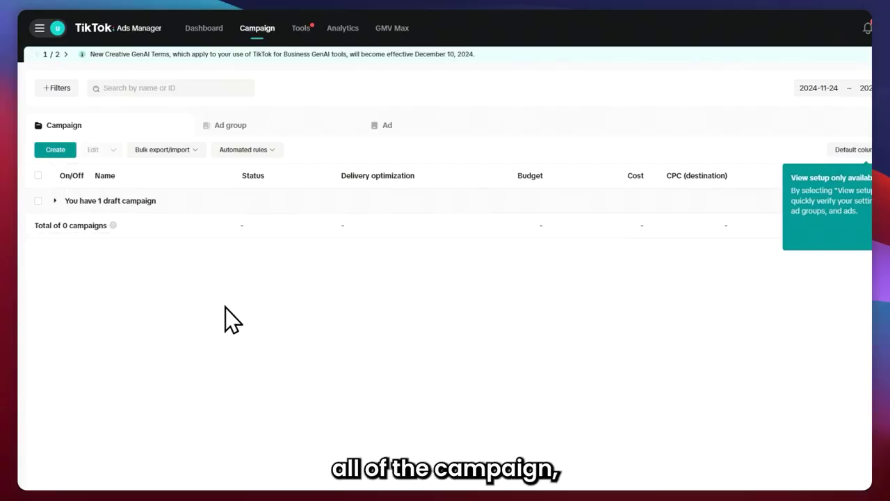
left_click(279, 125)
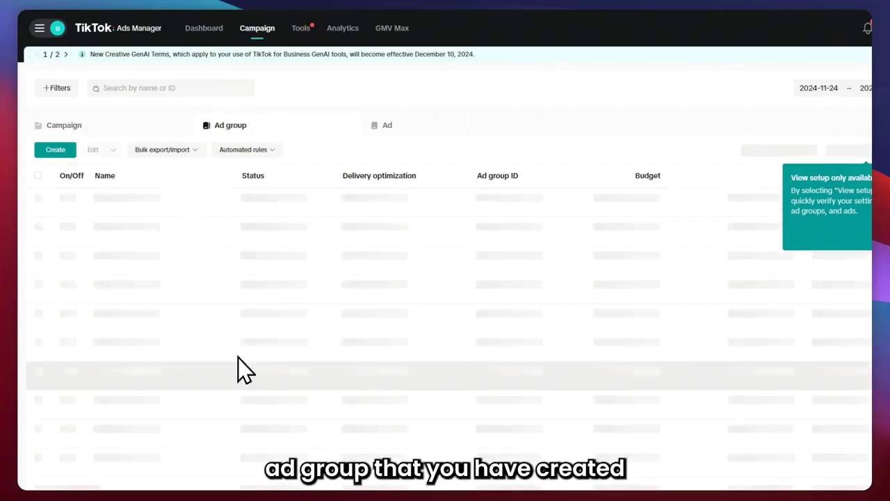
left_click(386, 128)
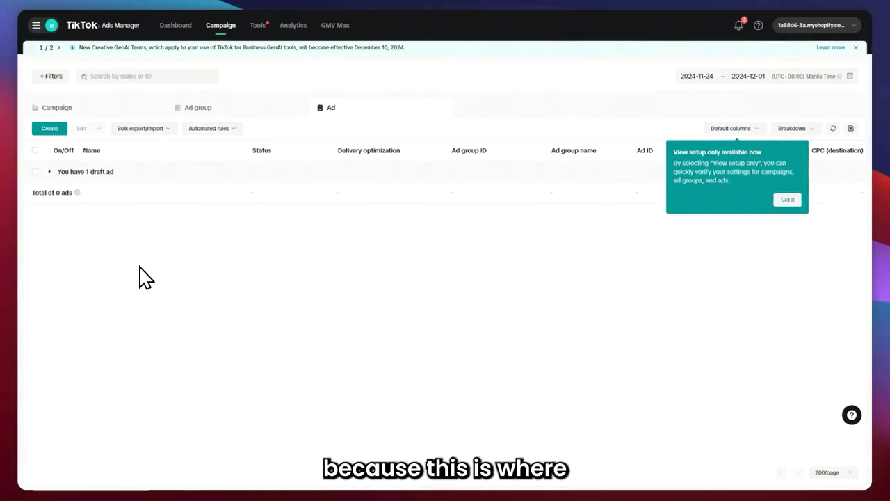
left_click(105, 109)
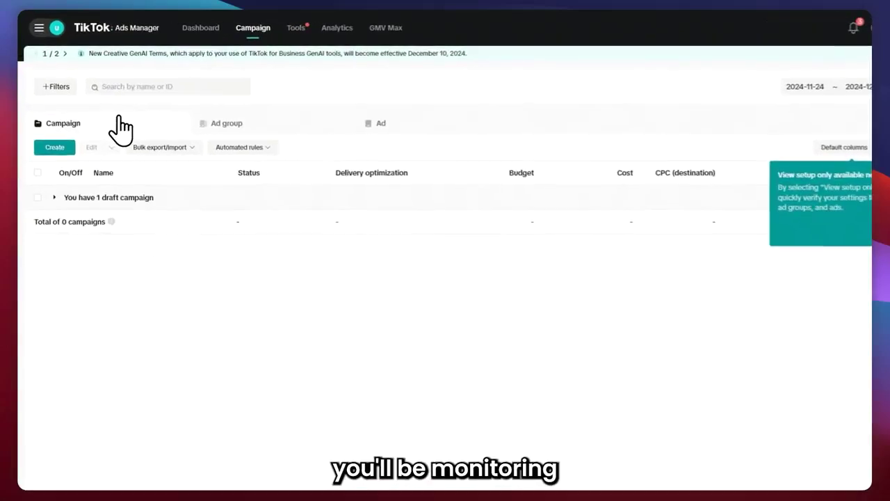
left_click(266, 127)
left_click(395, 127)
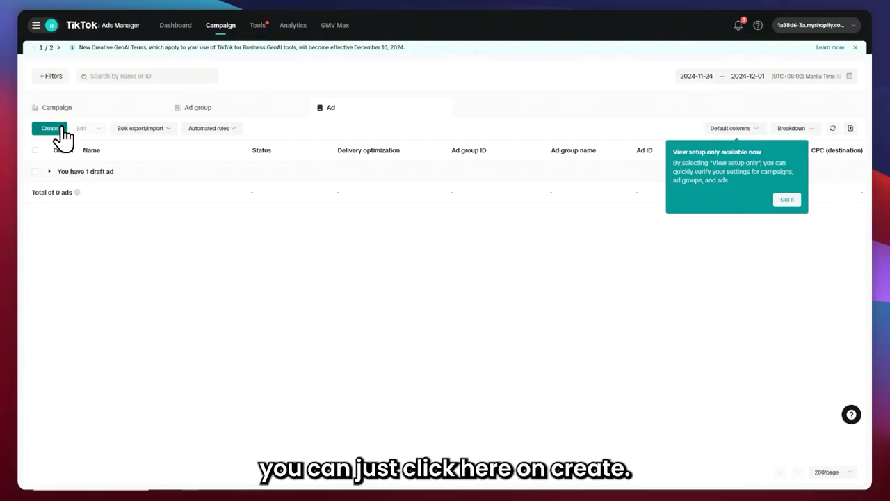
left_click(220, 112)
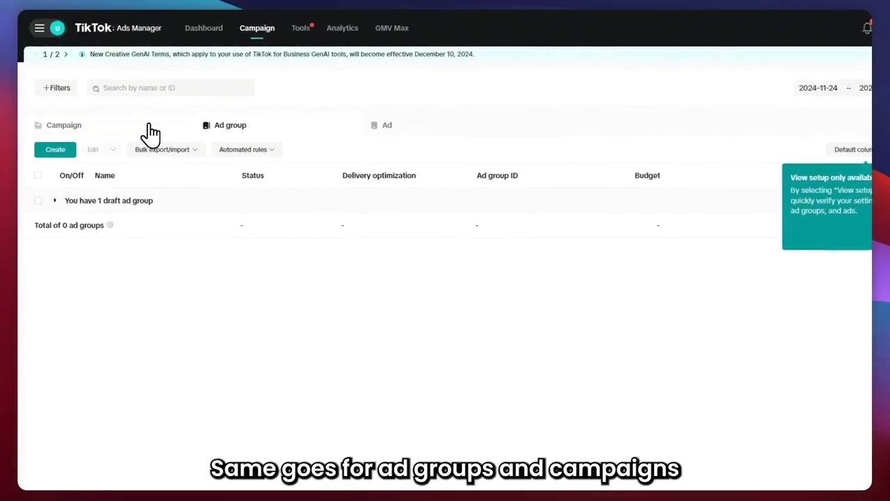
left_click(151, 131)
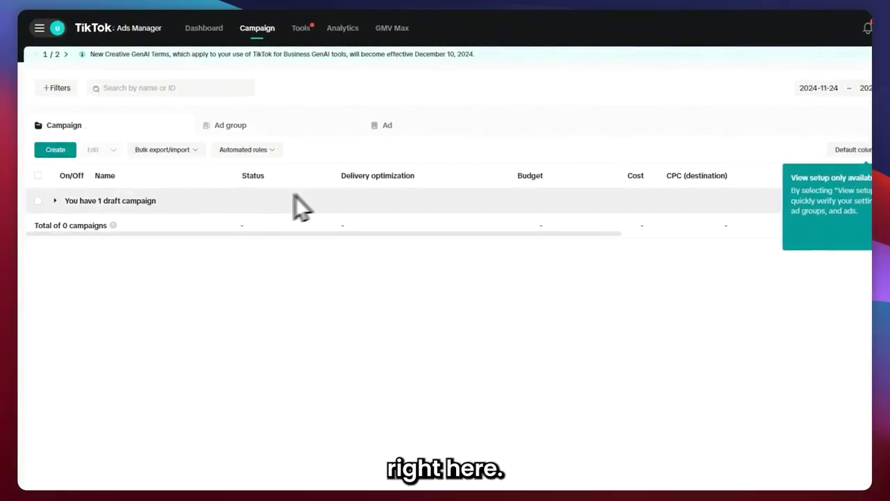